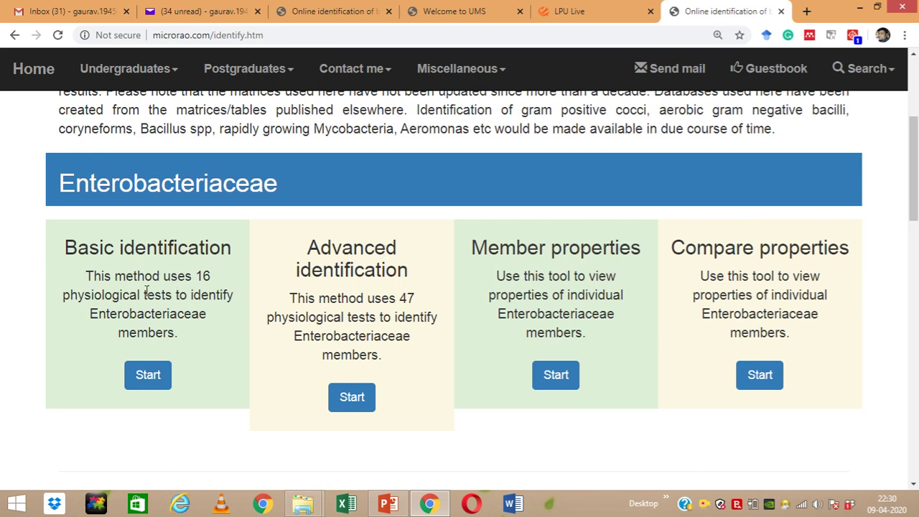
- Look through the organism groups and their identification tools on the microrao.com identification page
scroll(23, 338, "down", 4)
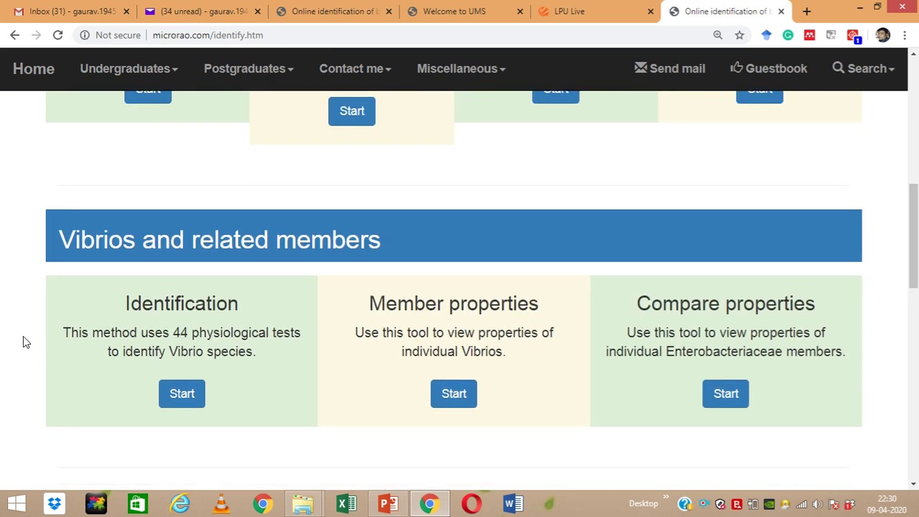
scroll(23, 336, "down", 7)
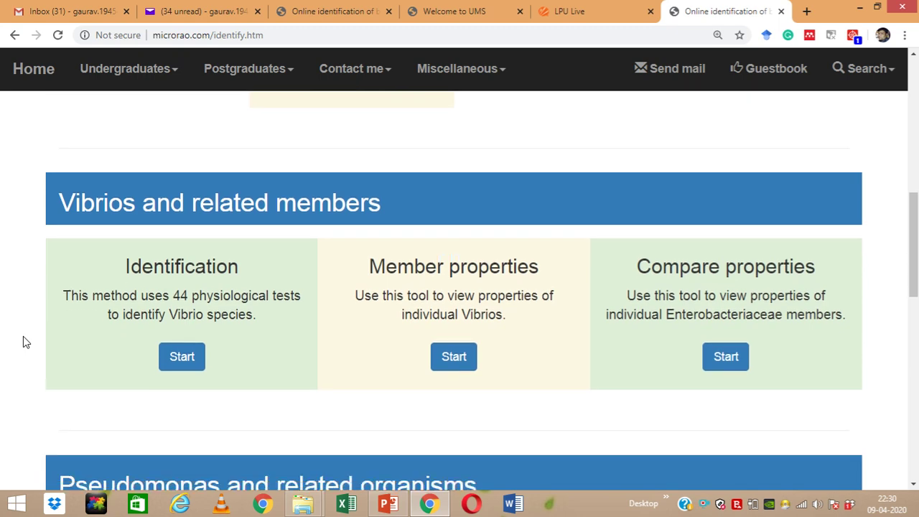
scroll(23, 342, "down", 2)
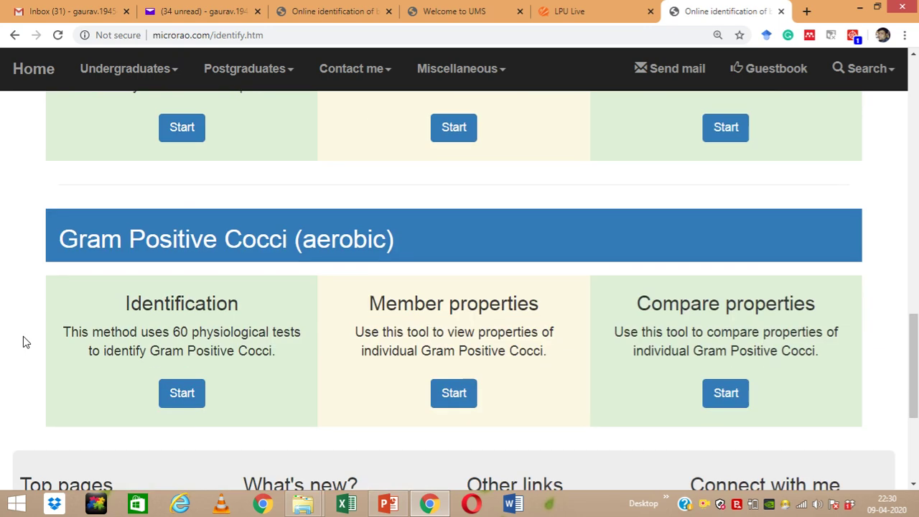
scroll(23, 338, "up", 9)
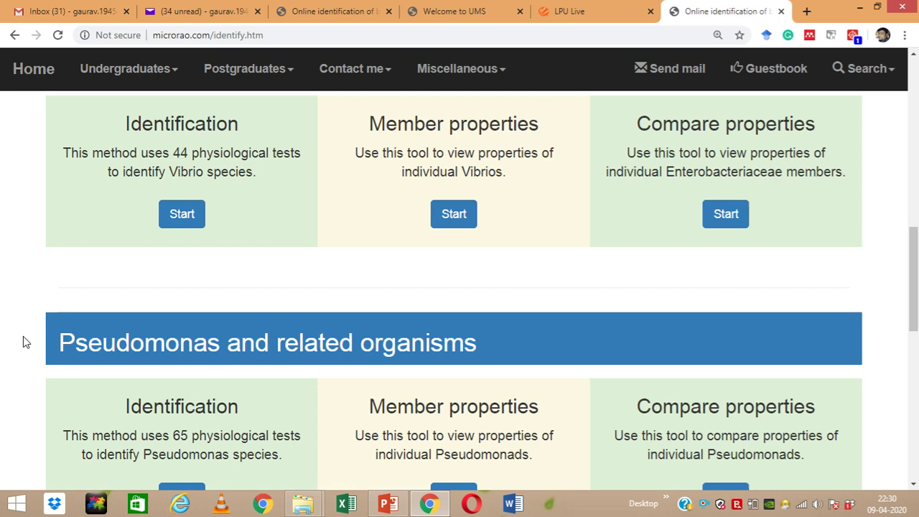
scroll(23, 338, "up", 1)
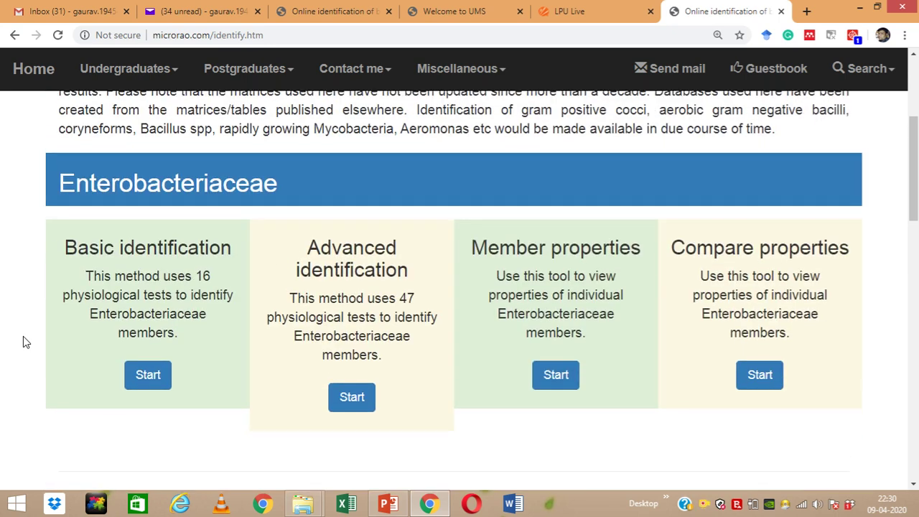
- Switch to the L38.pptx presentation in PowerPoint and review the gram staining, shape and motility results in the Example 1 table
left_click(387, 503)
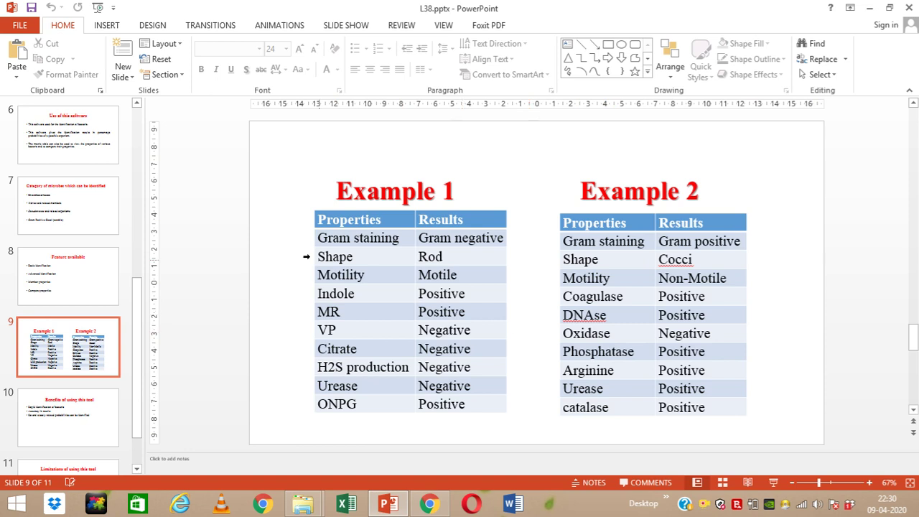
left_click_drag(334, 239, 439, 249)
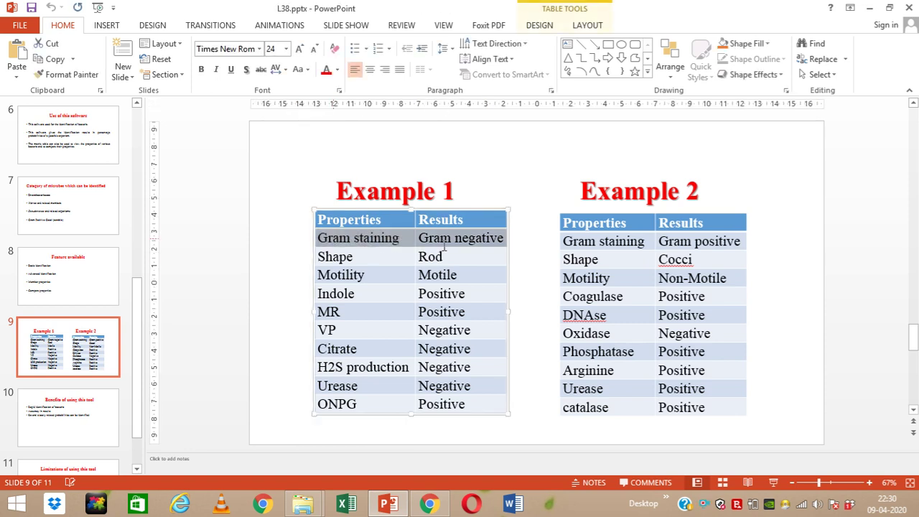
left_click(351, 240)
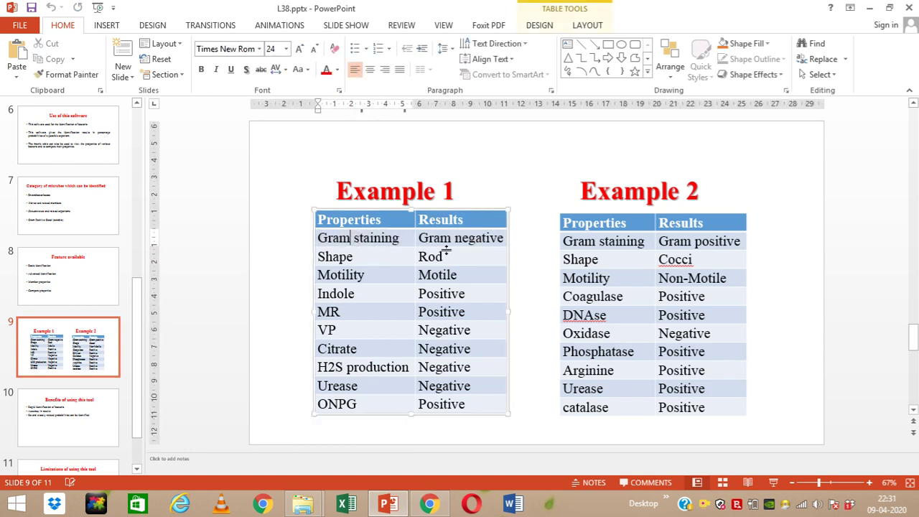
mouse_move(432, 244)
left_mouse_down()
mouse_move(451, 260)
mouse_move(463, 257)
mouse_move(459, 237)
left_mouse_up()
left_click(460, 278)
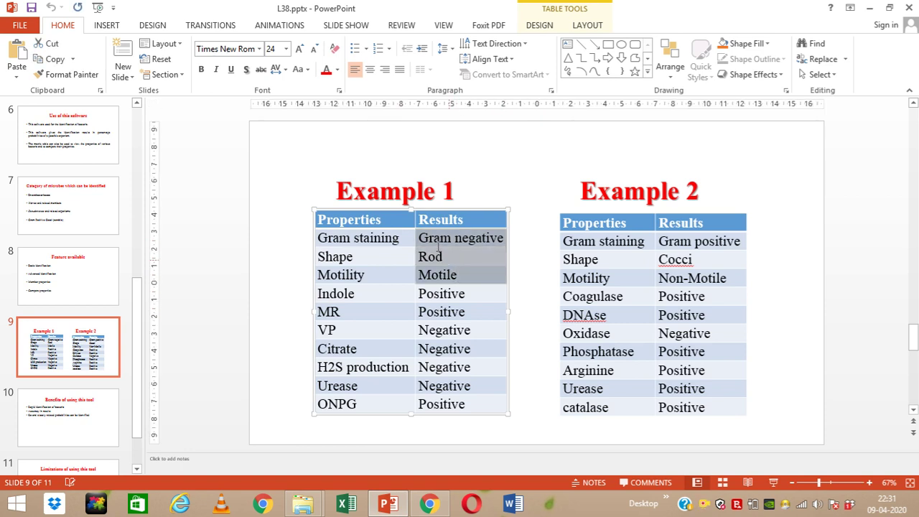
left_click(242, 309)
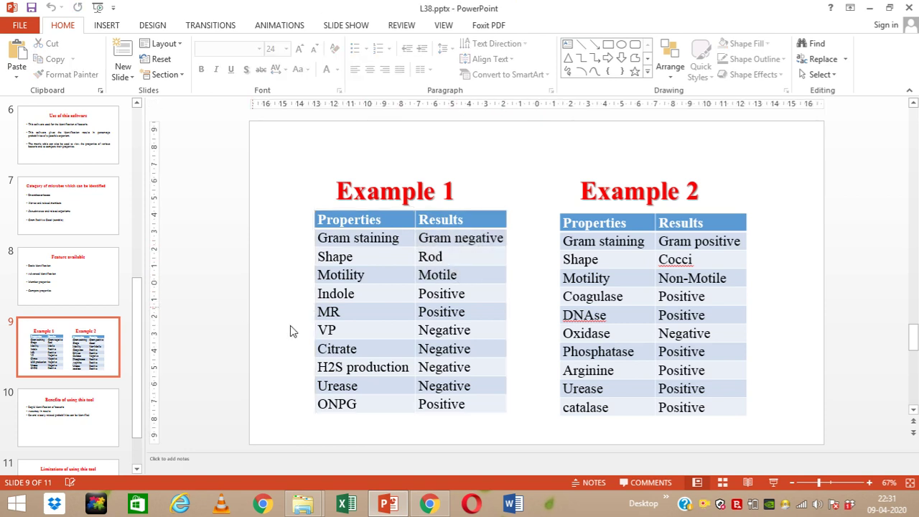
- Return to Chrome and open the Enterobacteriaceae Basic identification tool in a new tab, bringing its test list into view
left_click(429, 503)
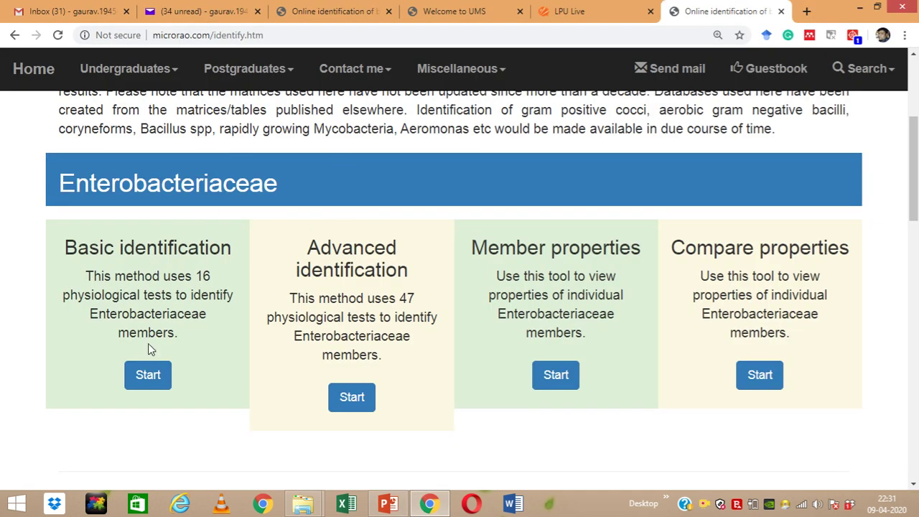
right_click(144, 386)
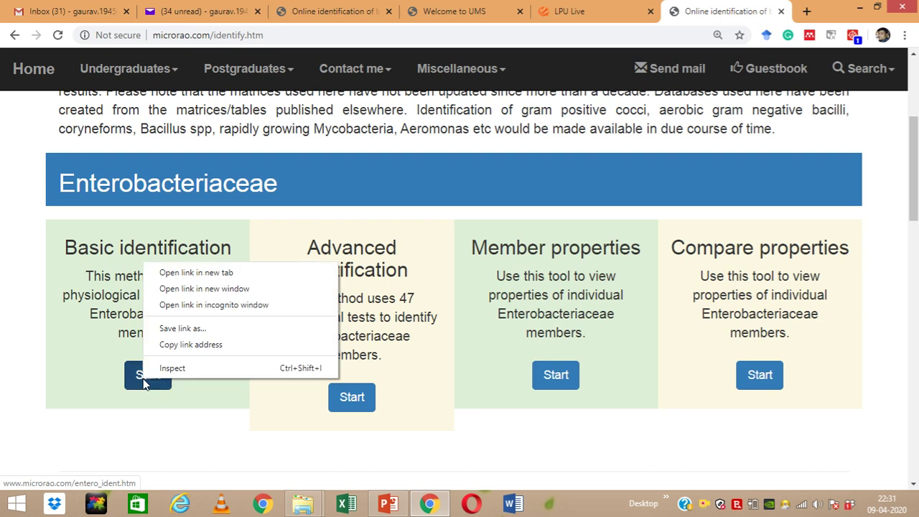
left_click(235, 274)
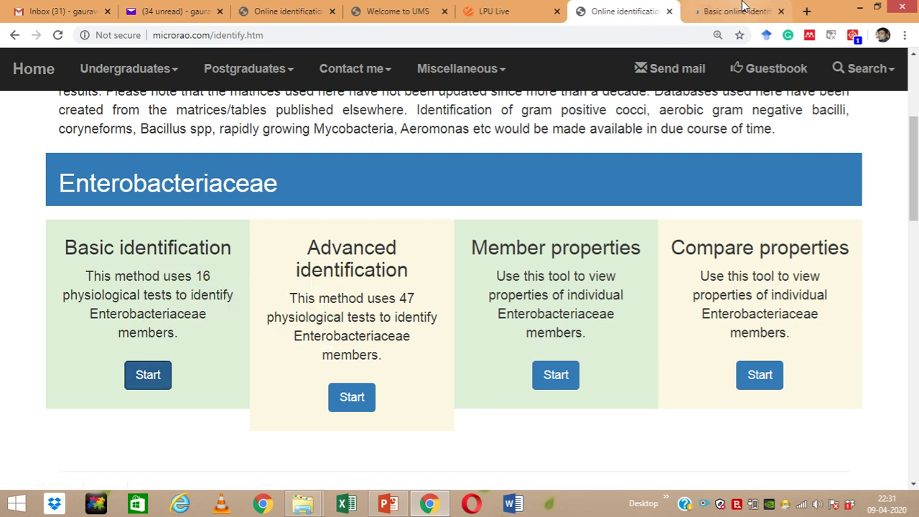
left_click(743, 10)
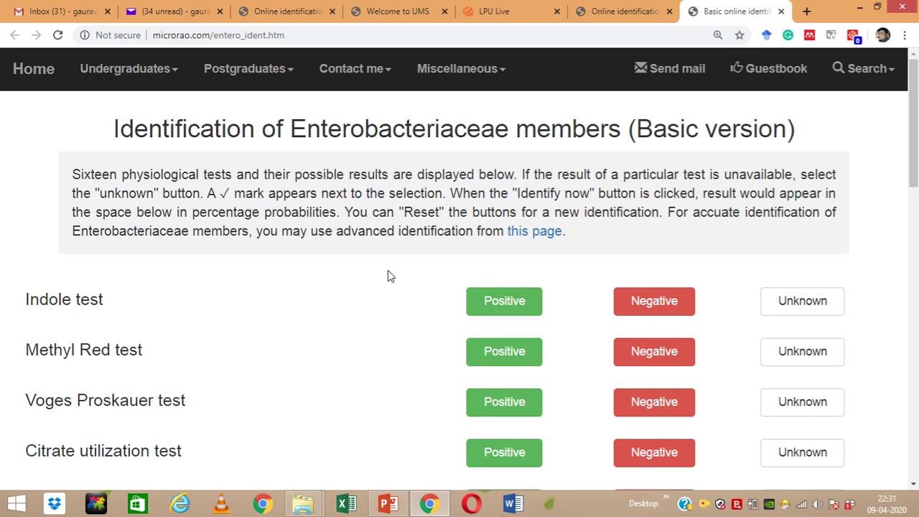
scroll(388, 271, "down", 2)
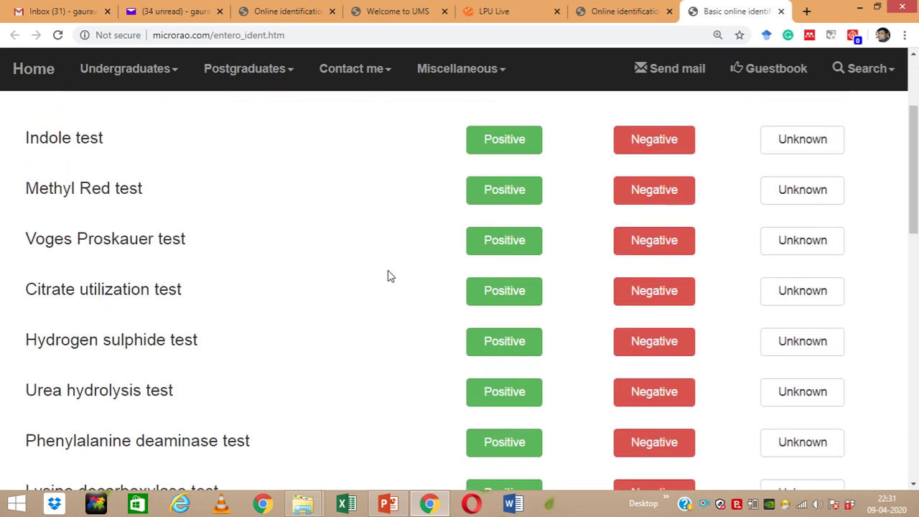
scroll(387, 272, "up", 1)
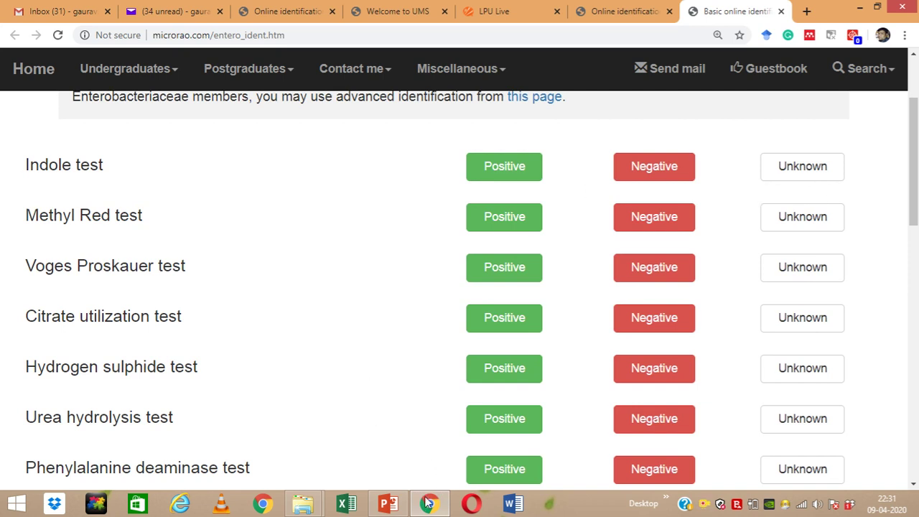
- Using the Example 1 table in PowerPoint, mark Indole and Methyl Red as Positive and Voges Proskauer and Citrate utilization as Negative in Chrome
left_click(388, 503)
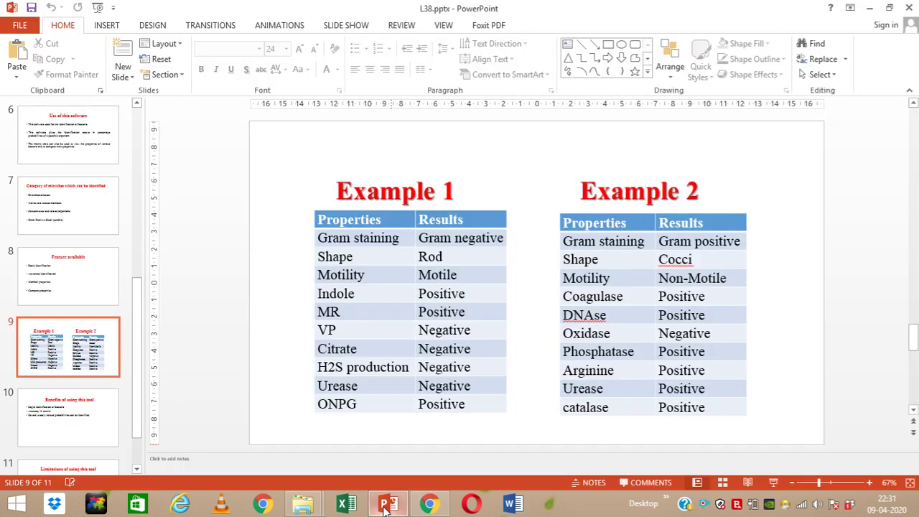
left_click(358, 293)
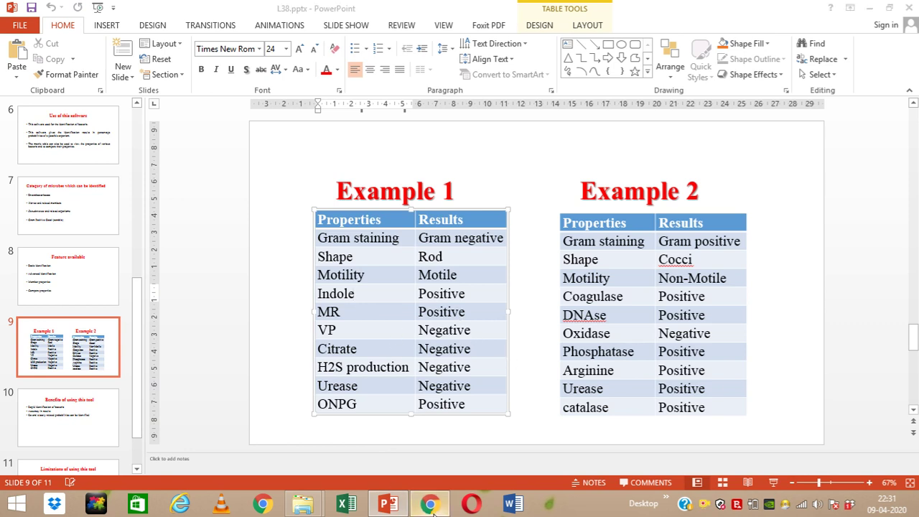
left_click(429, 503)
left_click(506, 175)
left_click(500, 218)
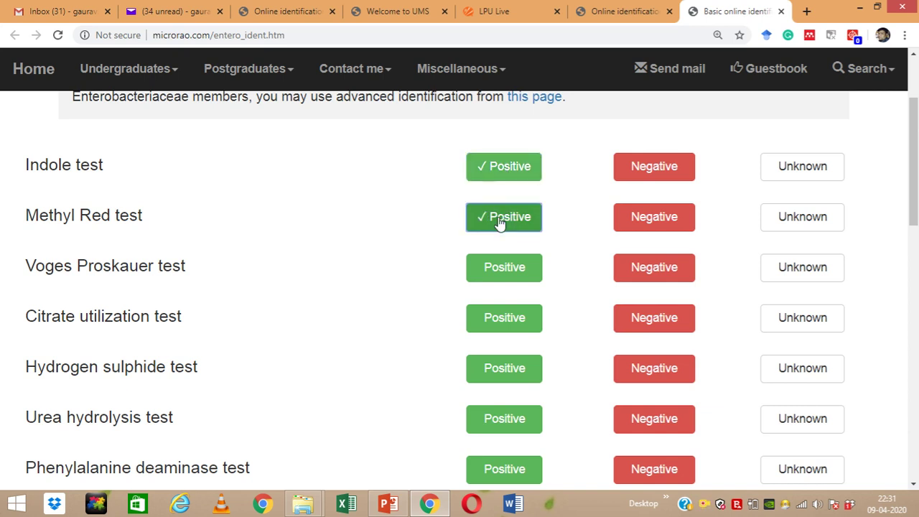
left_click(655, 274)
left_click(668, 322)
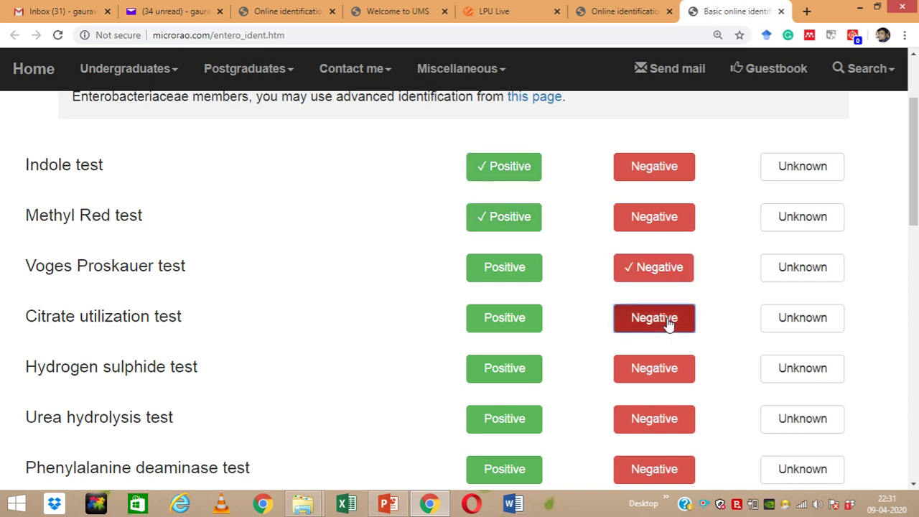
- Check the Example 1 table in PowerPoint and mark the Hydrogen sulphide and Urea hydrolysis tests as Negative in Chrome
left_click(388, 503)
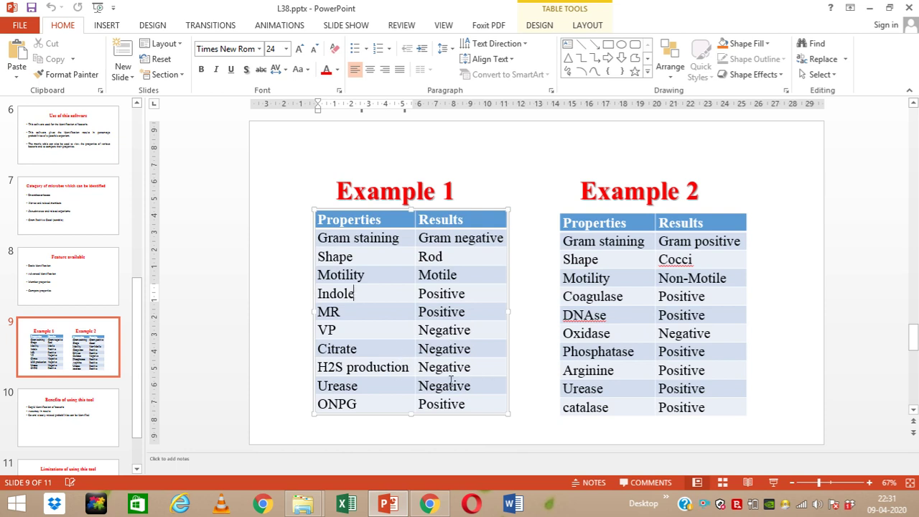
left_click(428, 503)
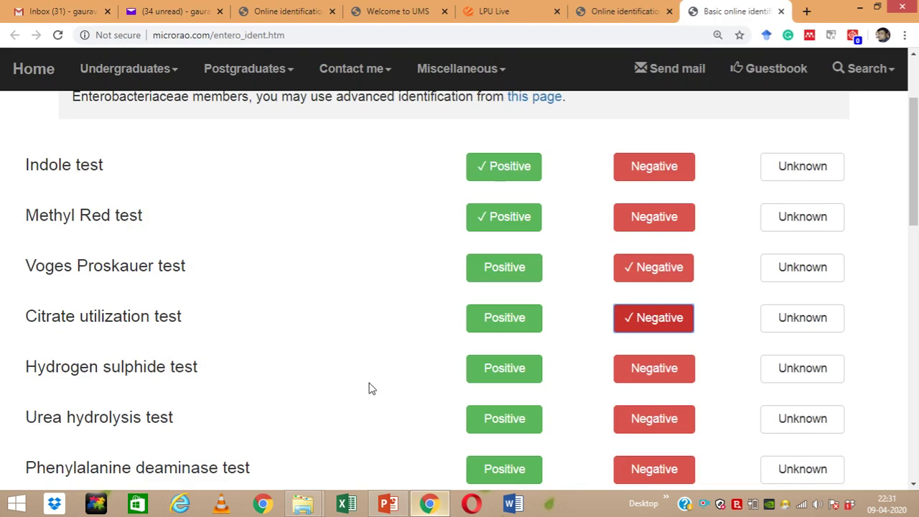
left_click(659, 376)
left_click(439, 506)
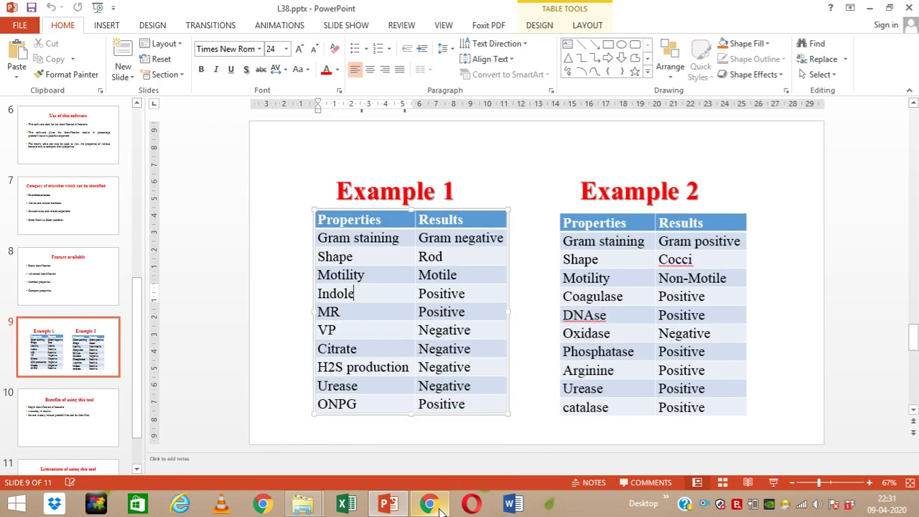
left_click(439, 507)
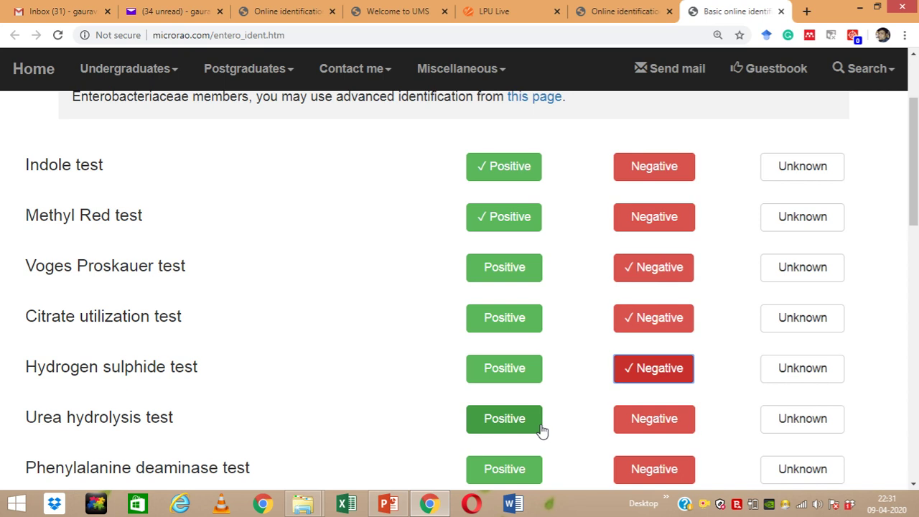
left_click(670, 425)
- Mark the ONPG test as Positive and check the entry against the Example 1 table in PowerPoint
scroll(373, 441, "down", 5)
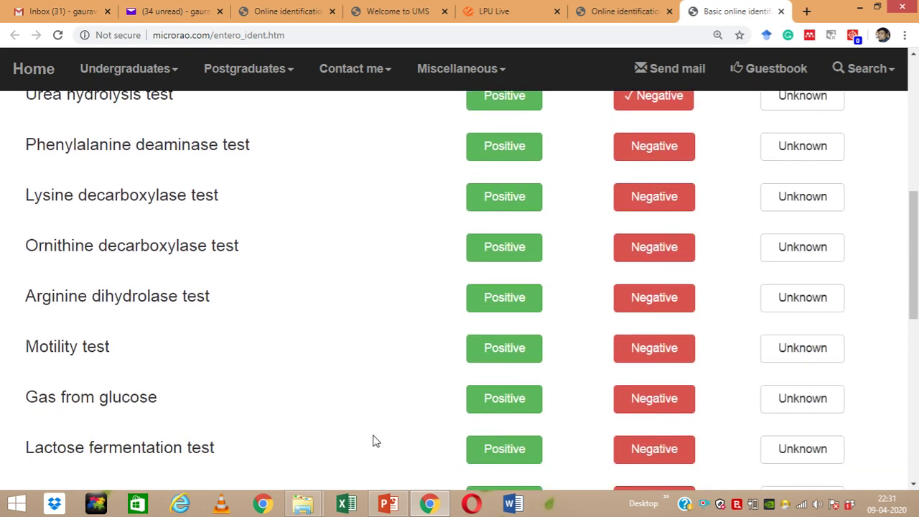
scroll(373, 439, "down", 4)
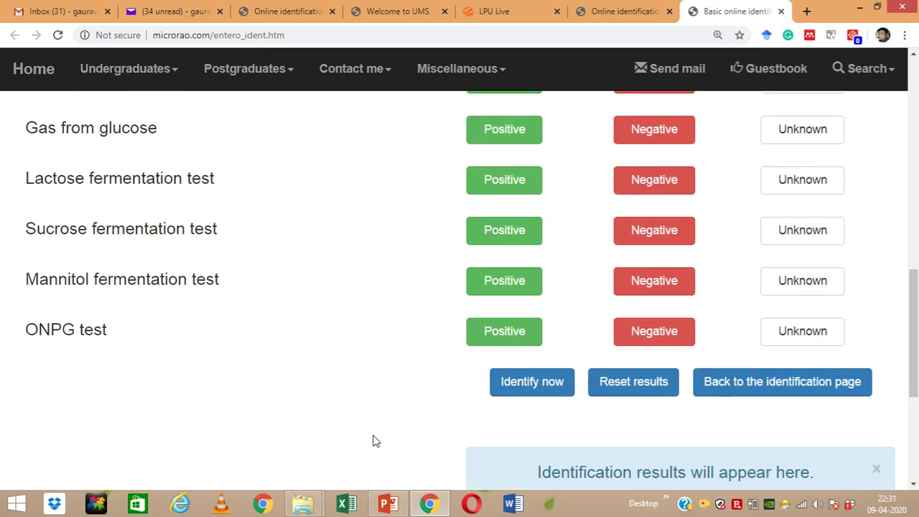
left_click(526, 341)
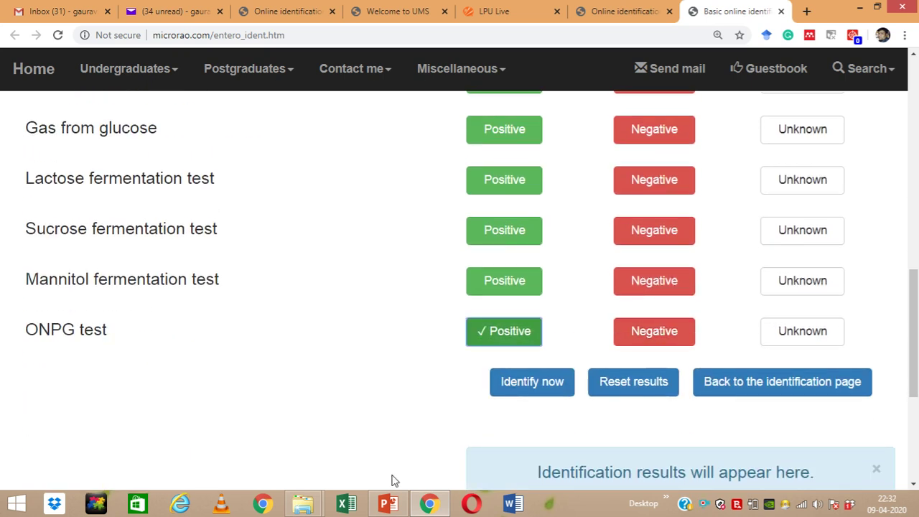
left_click(388, 504)
left_click(389, 505)
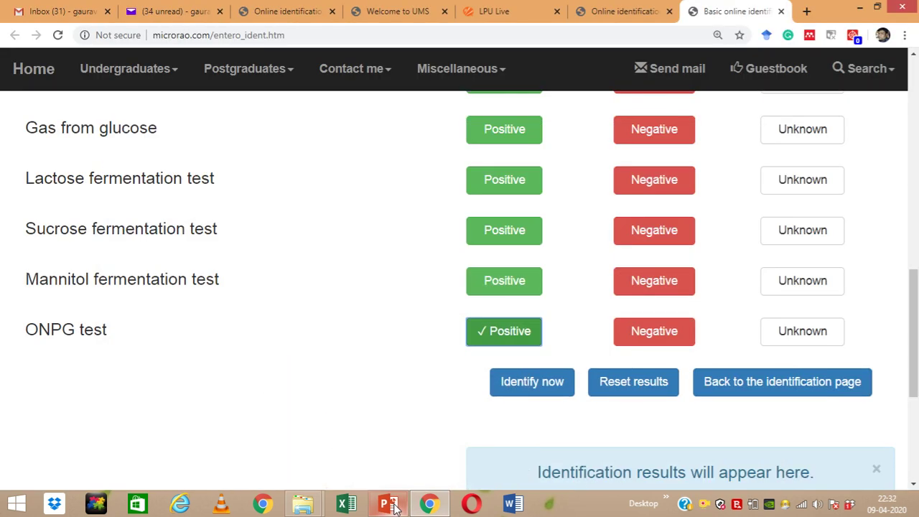
- Recheck the marked test results and run the identification to view the organism likelihoods
left_click_drag(902, 364, 915, 188)
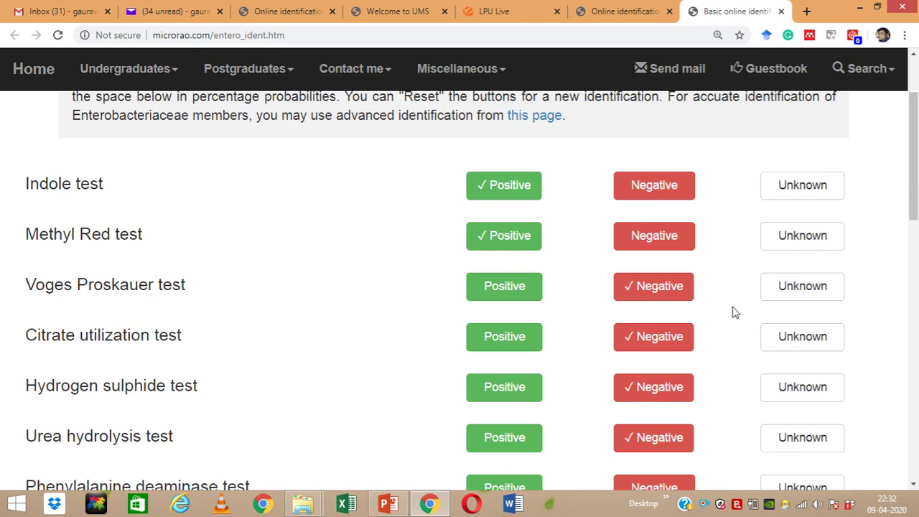
left_click_drag(914, 189, 914, 374)
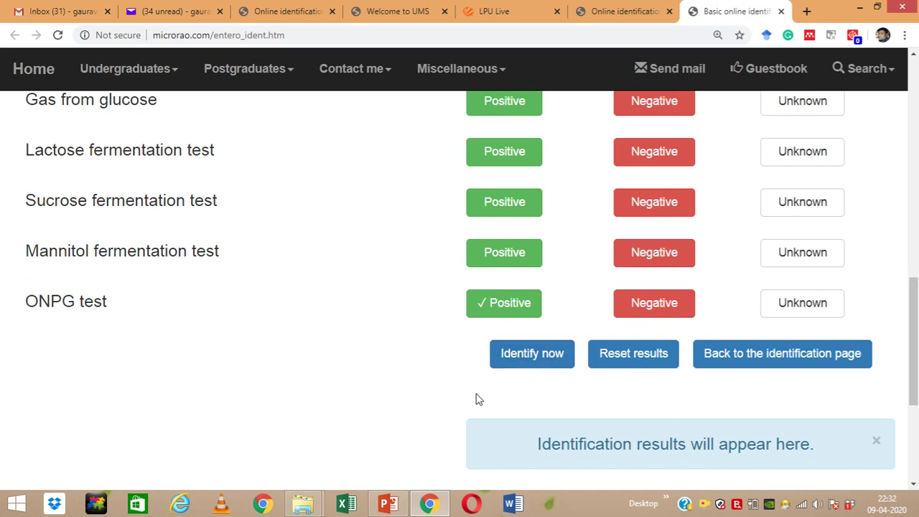
left_click(532, 354)
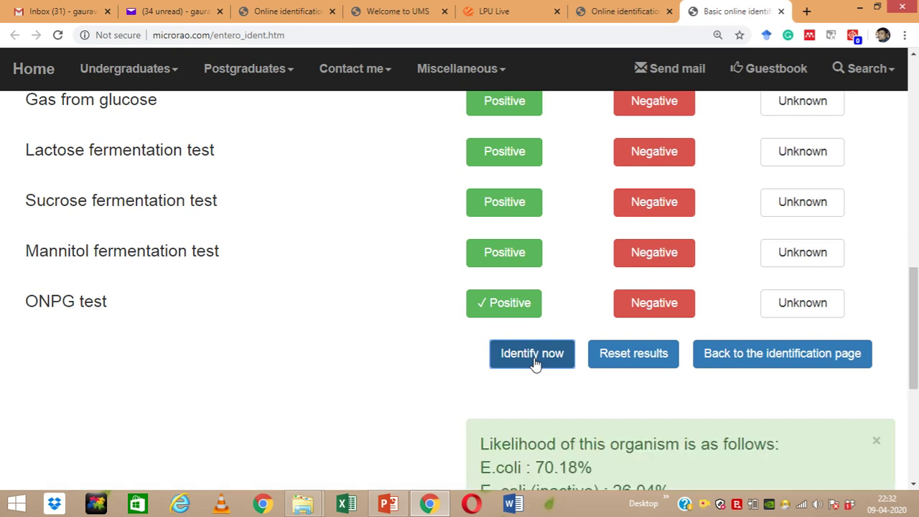
scroll(898, 371, "down", 3)
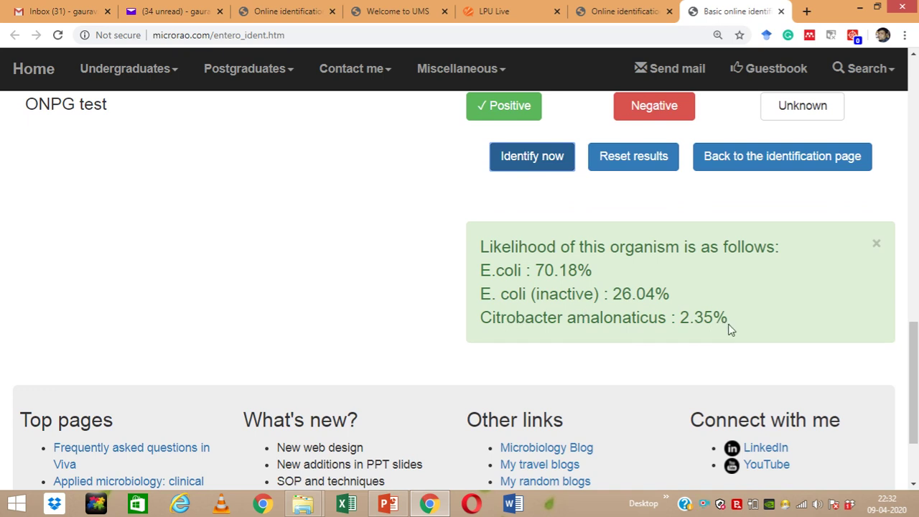
- Go back to the already open overview page of online identification tools
left_click(420, 341)
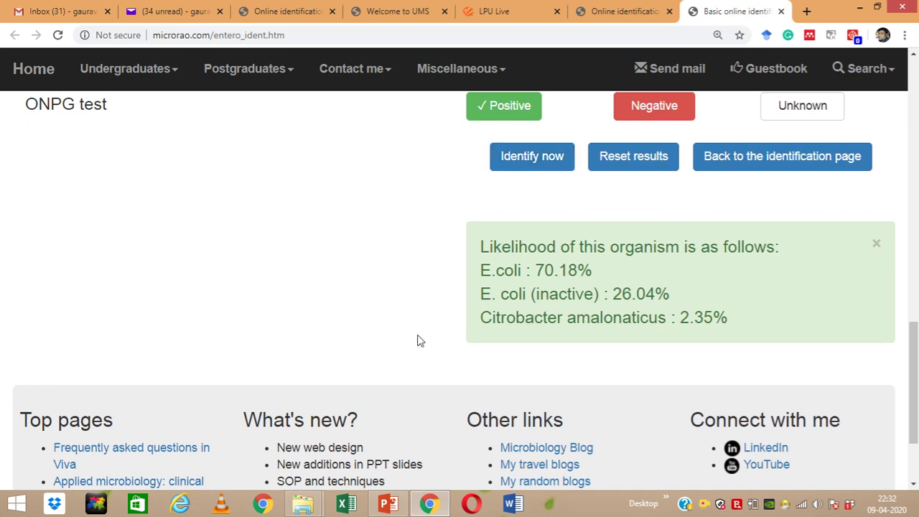
scroll(420, 341, "up", 1)
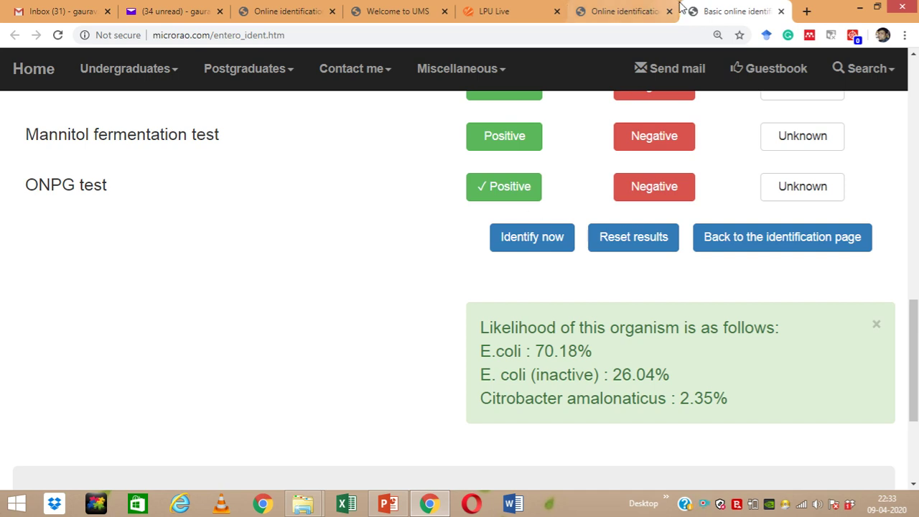
left_click(639, 5)
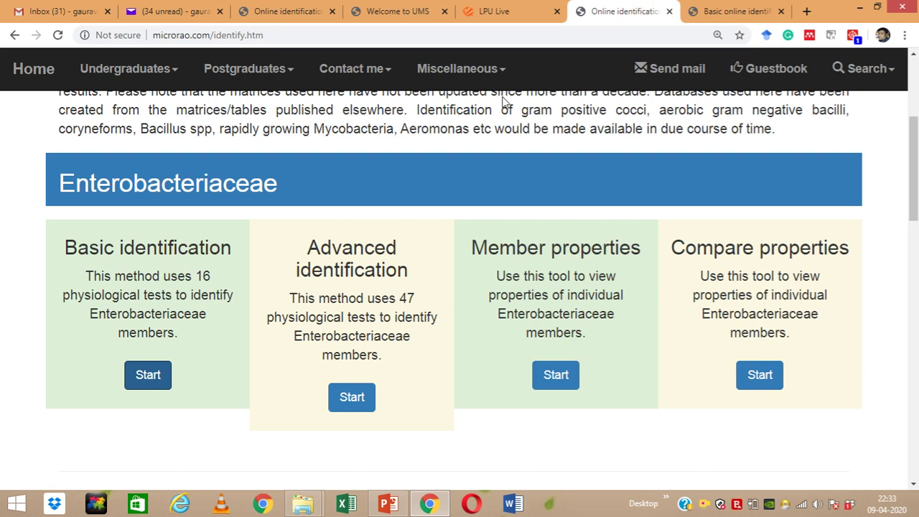
- Open the advanced Enterobacteriaceae identification in a new tab and look through its physiological tests down to the results area
right_click(349, 403)
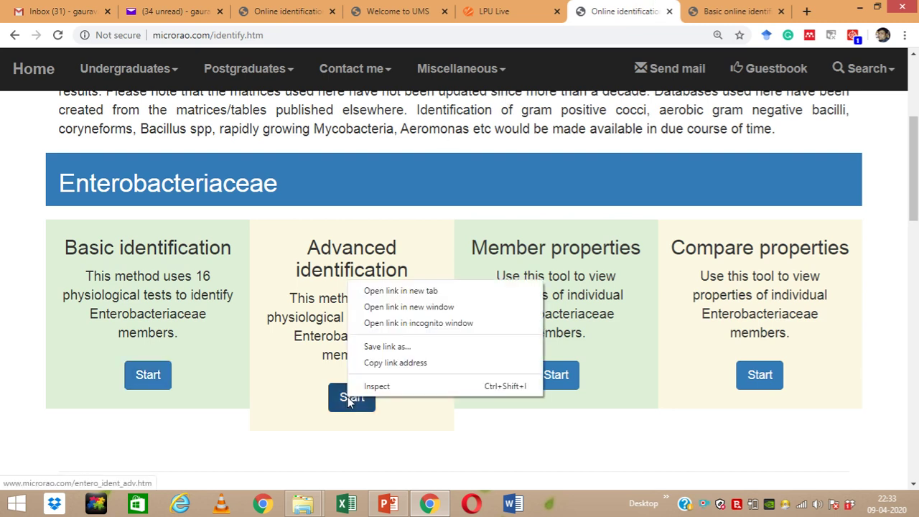
left_click(446, 294)
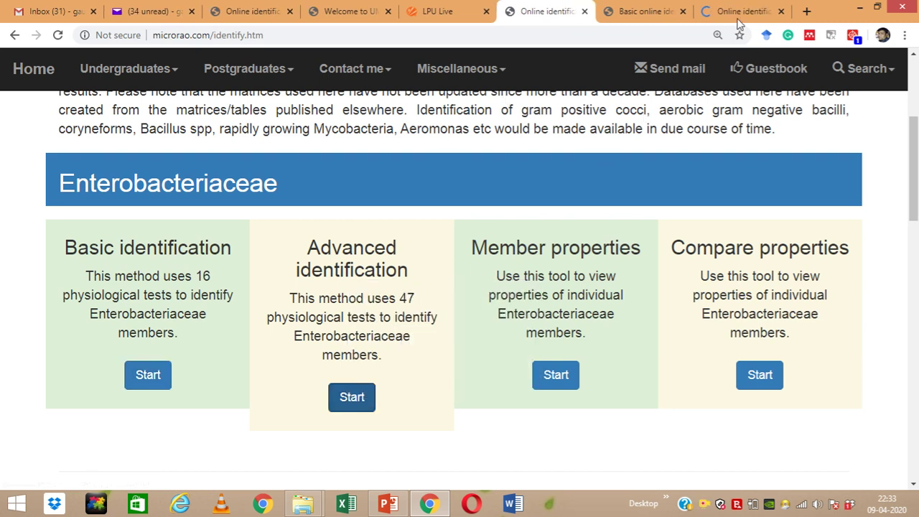
left_click(741, 11)
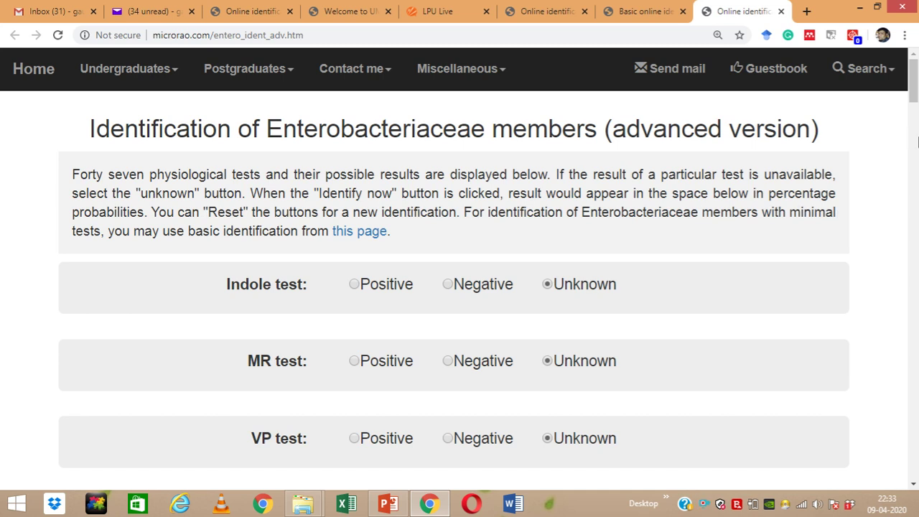
left_click_drag(914, 92, 915, 440)
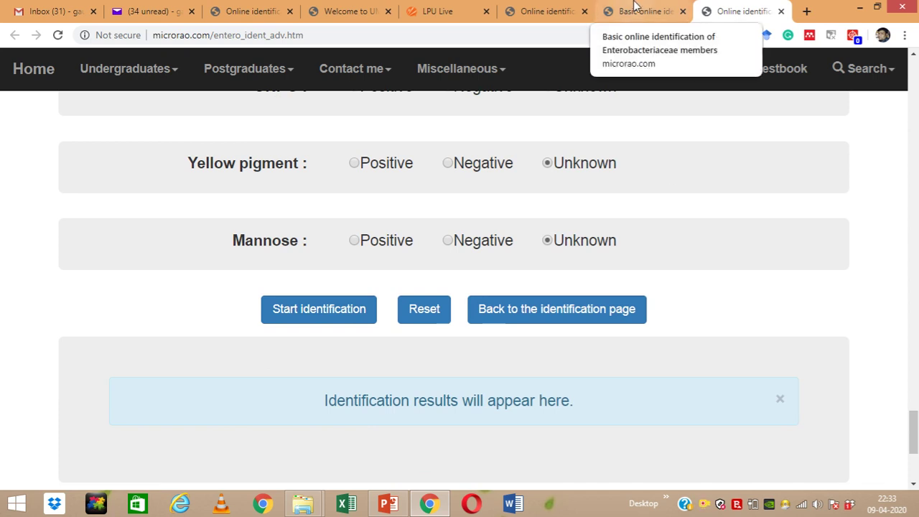
- Return to the tools overview, open the Enterobacteriaceae member properties tool and submit Klebsiella oxytoca
left_click(547, 11)
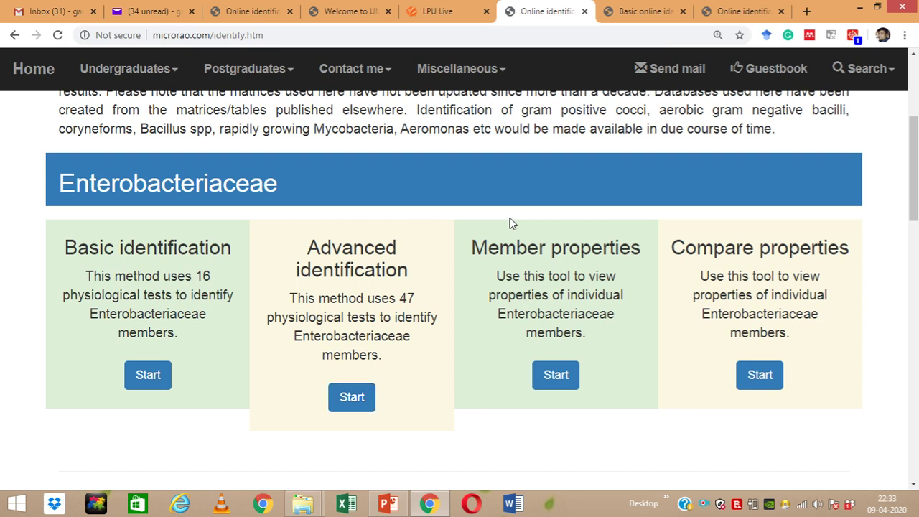
left_click(559, 379)
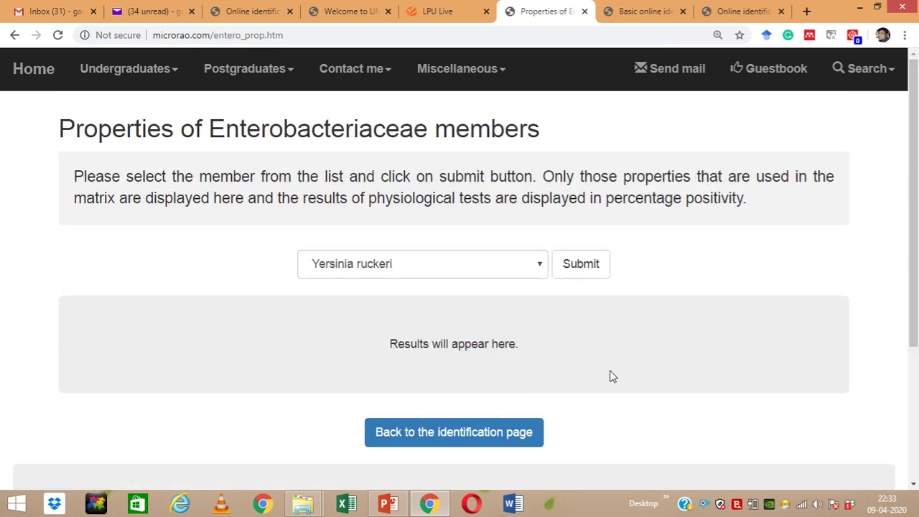
left_click(542, 271)
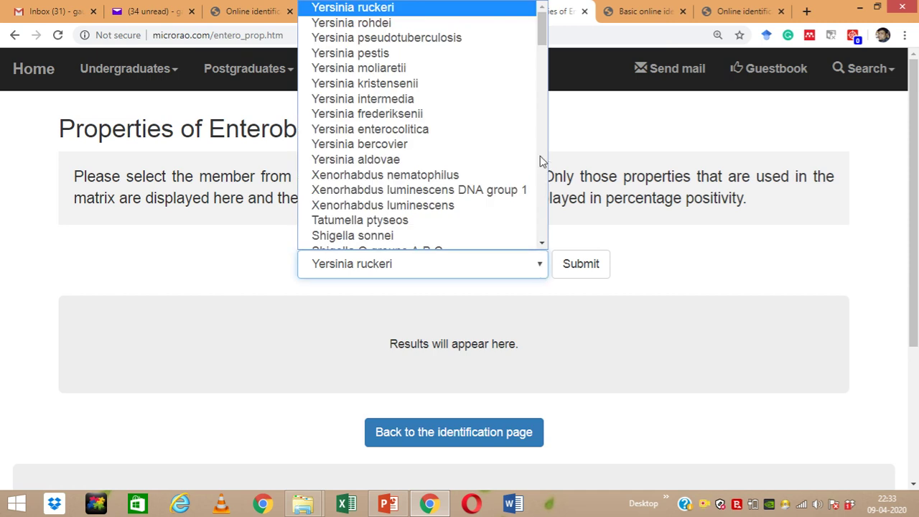
left_click_drag(544, 40, 543, 161)
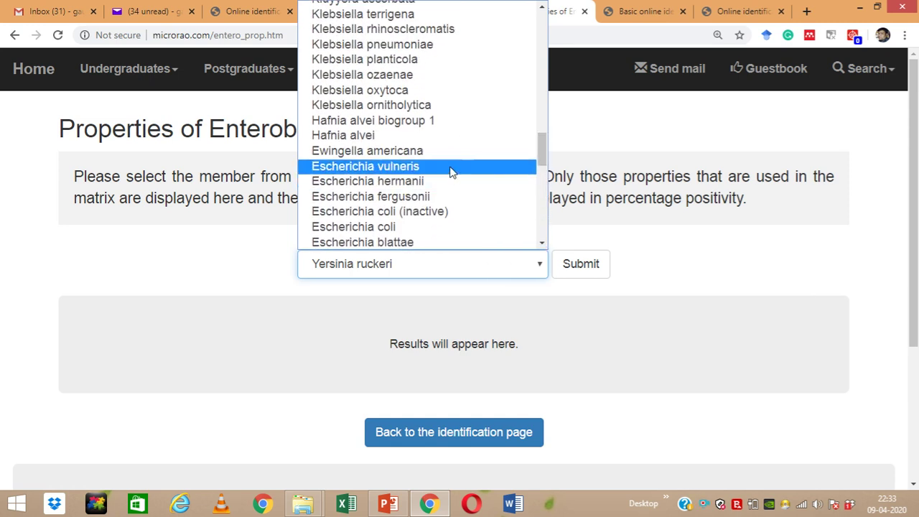
left_click(435, 89)
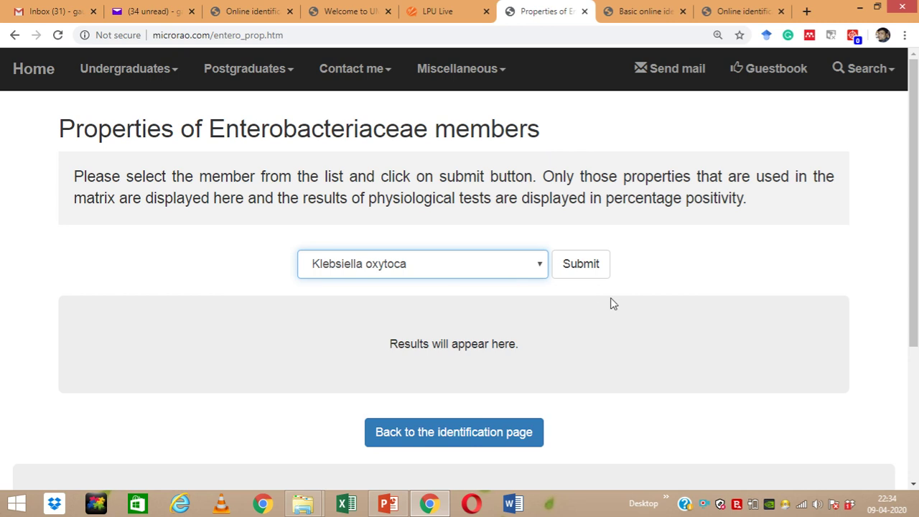
left_click(591, 271)
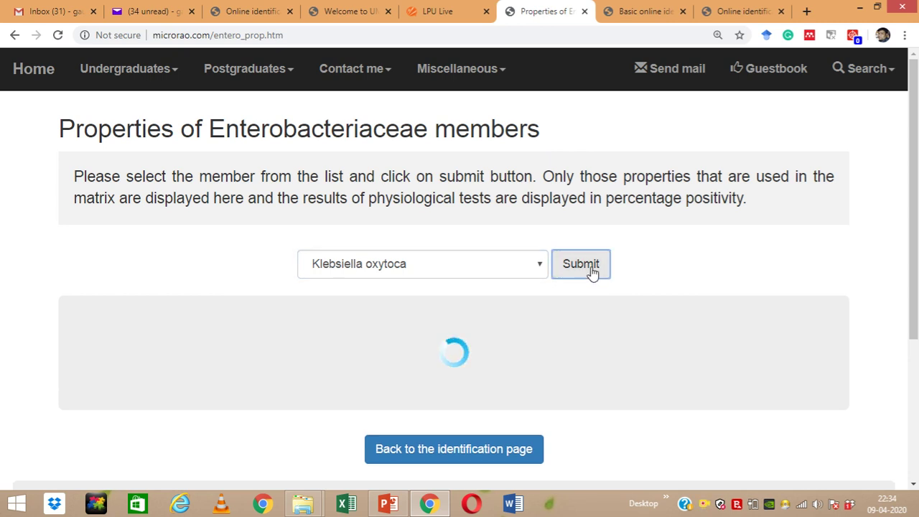
- Examine the Klebsiella oxytoca properties, highlighting the Indole percentage in the results table
mouse_move(915, 119)
left_mouse_down()
mouse_move(916, 335)
mouse_move(916, 136)
left_mouse_up()
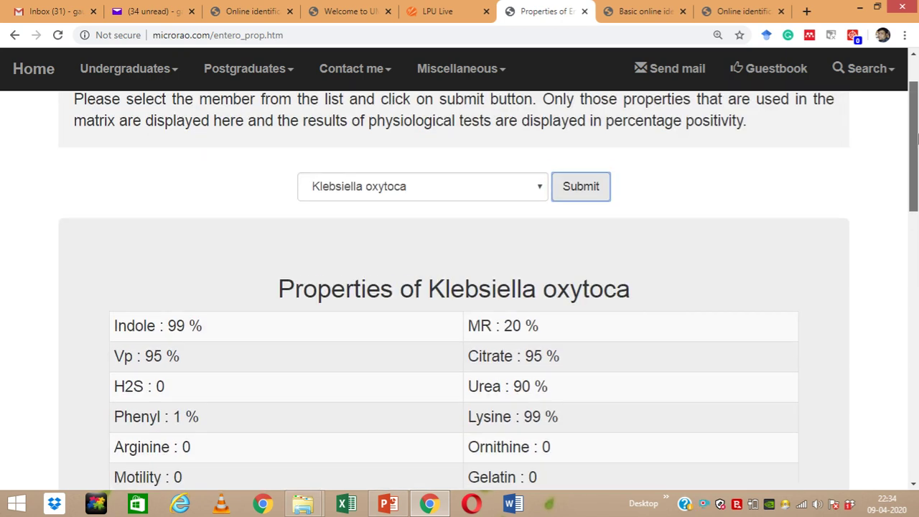
left_click(542, 190)
left_click(725, 259)
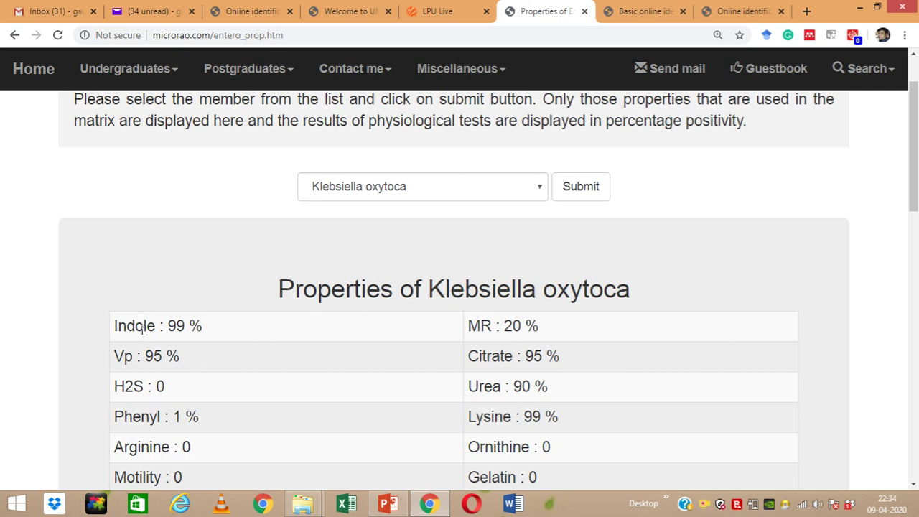
left_click_drag(135, 326, 204, 326)
left_click(223, 331)
left_click_drag(167, 326, 212, 330)
left_click(208, 281)
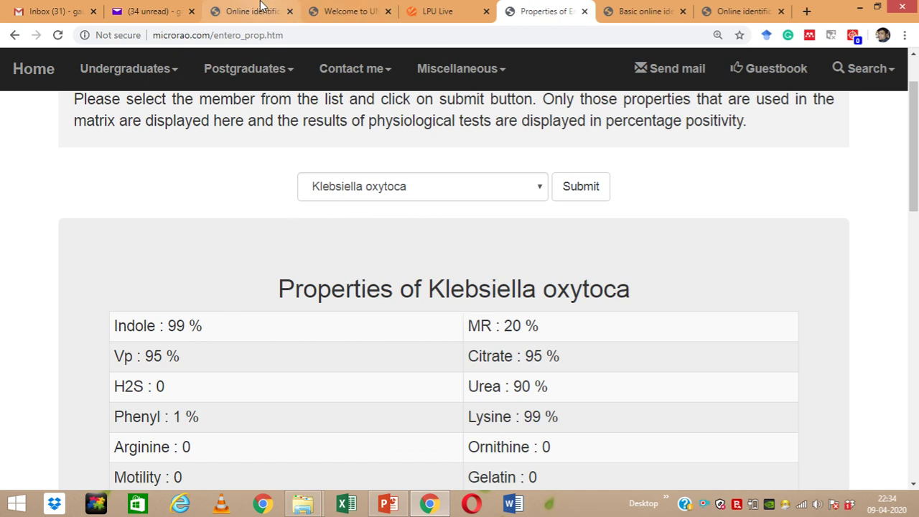
- Move the other overview tab next to the member properties tab and open the Enterobacteriaceae compare properties tool in a new tab
left_click_drag(261, 5, 443, 8)
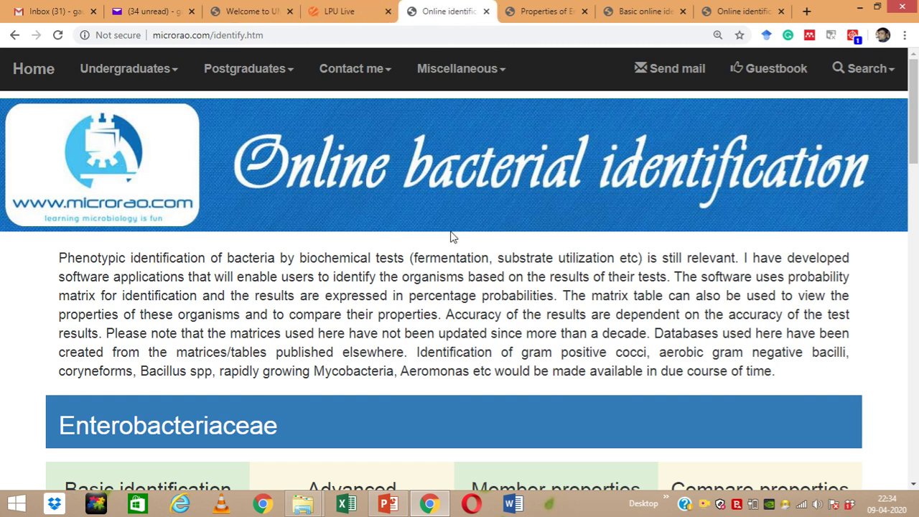
scroll(915, 152, "down", 4)
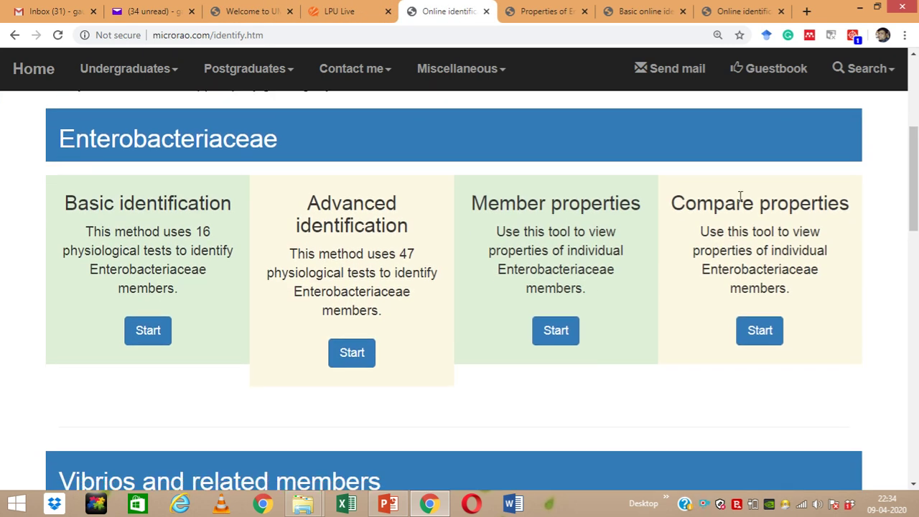
right_click(759, 332)
left_click(765, 341)
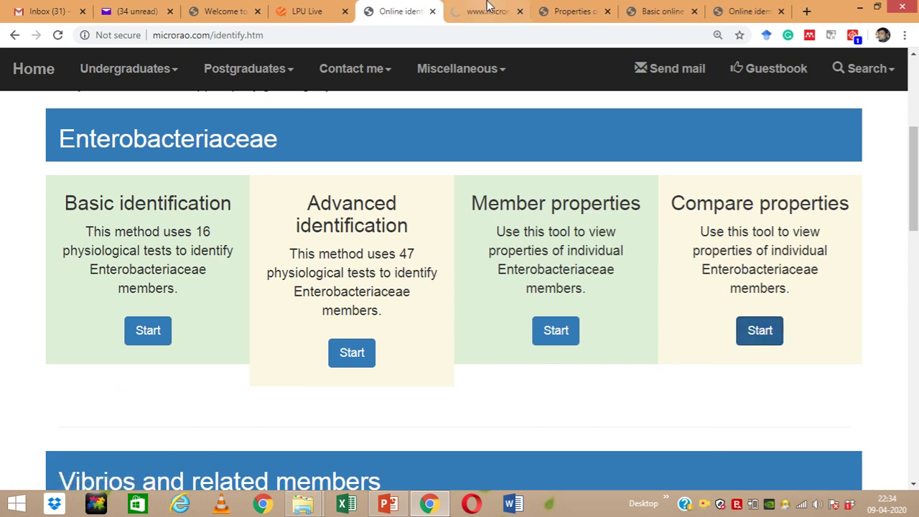
left_click(486, 7)
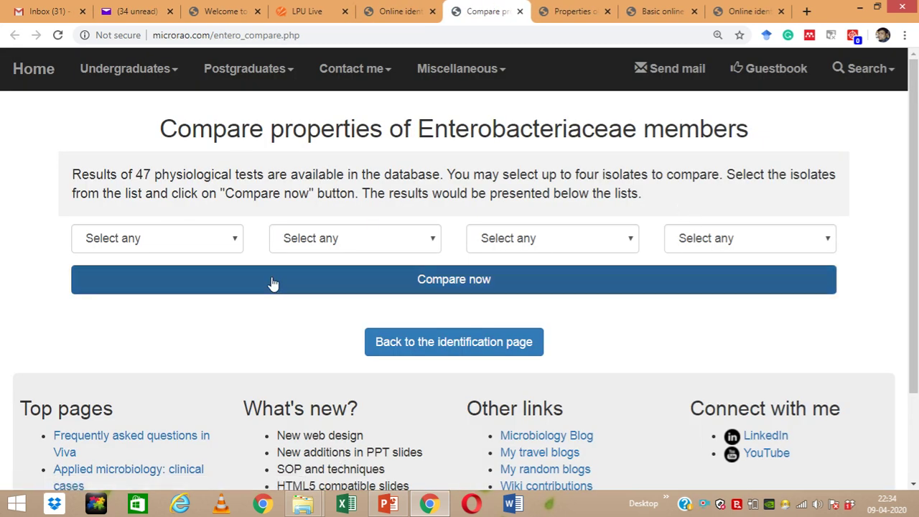
- Compare the properties of Yersinia ruckeri and Yersinia rohdei and look through the resulting table
left_click(231, 238)
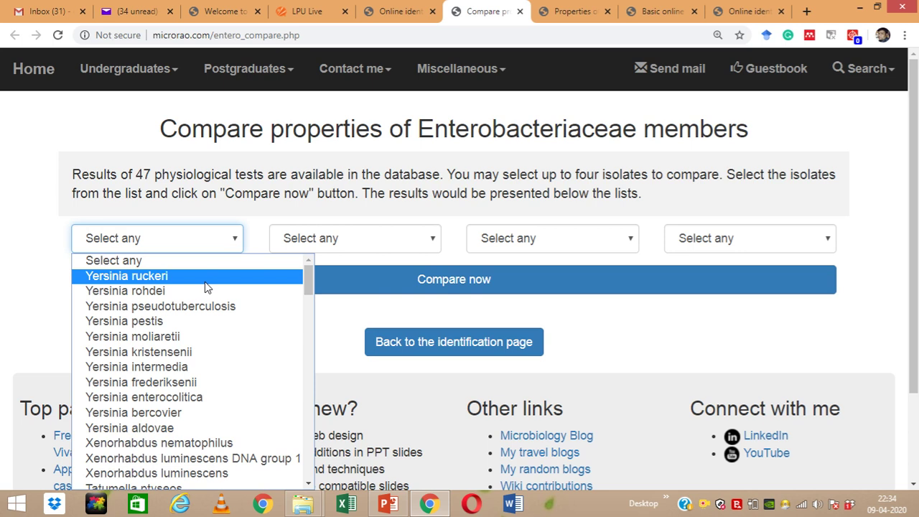
left_click(205, 279)
left_click(430, 240)
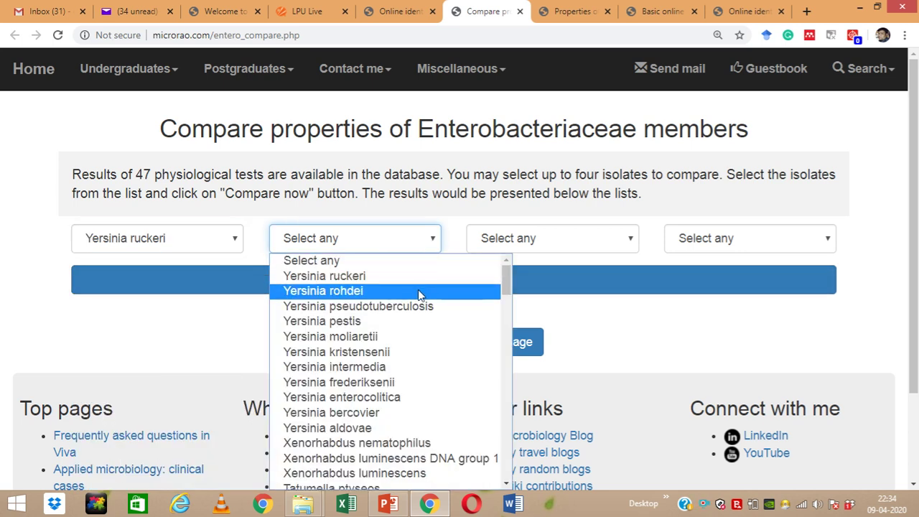
left_click(418, 289)
left_click(502, 288)
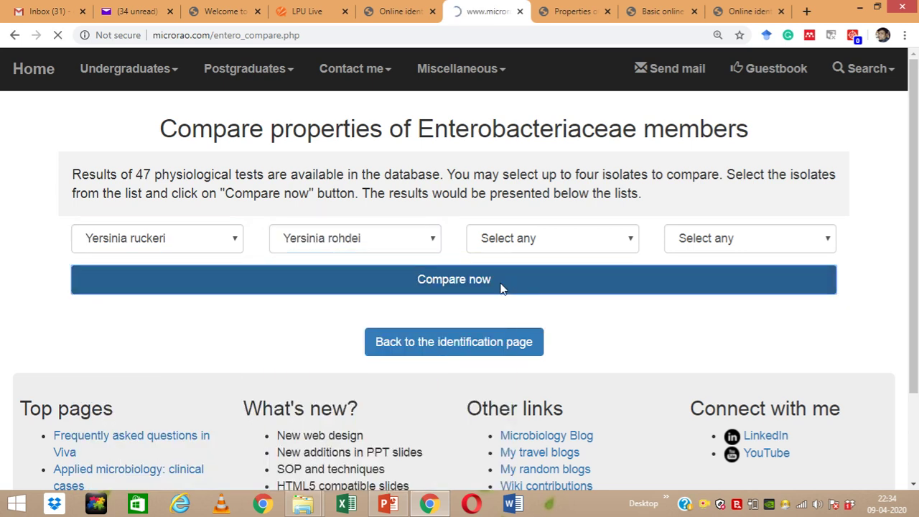
left_click_drag(916, 178, 914, 116)
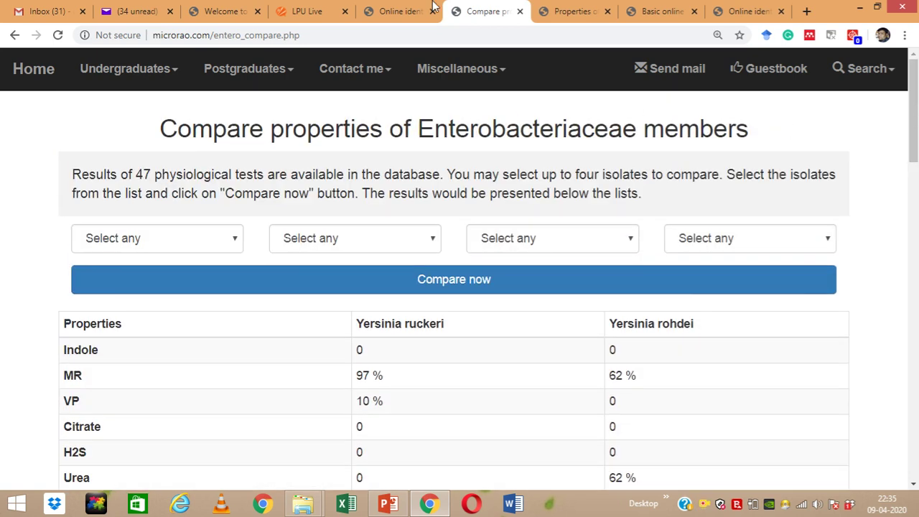
- Return to the overview page of online identification tools and view the Enterobacteriaceae section
left_click(410, 8)
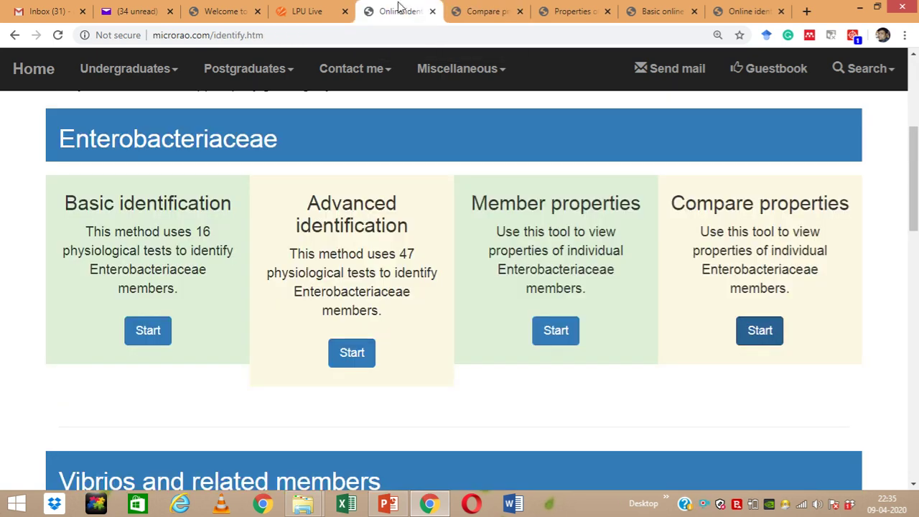
left_click_drag(914, 215, 914, 209)
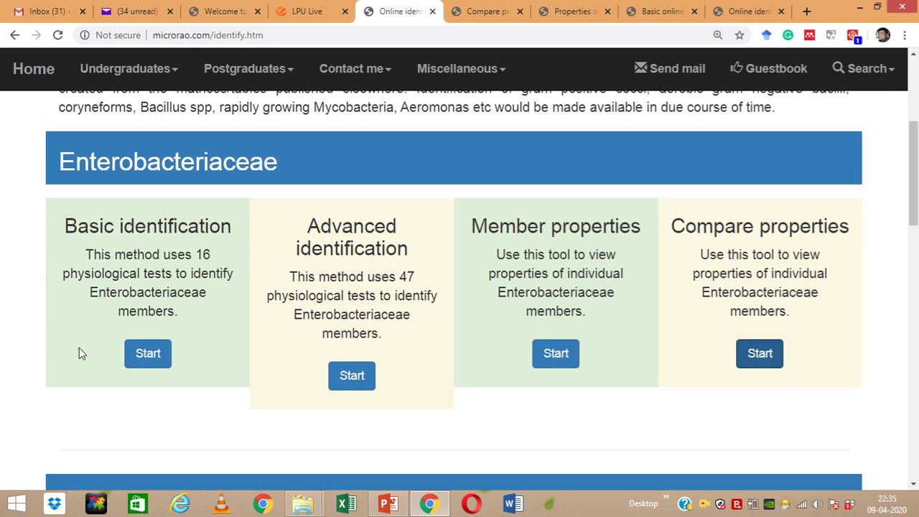
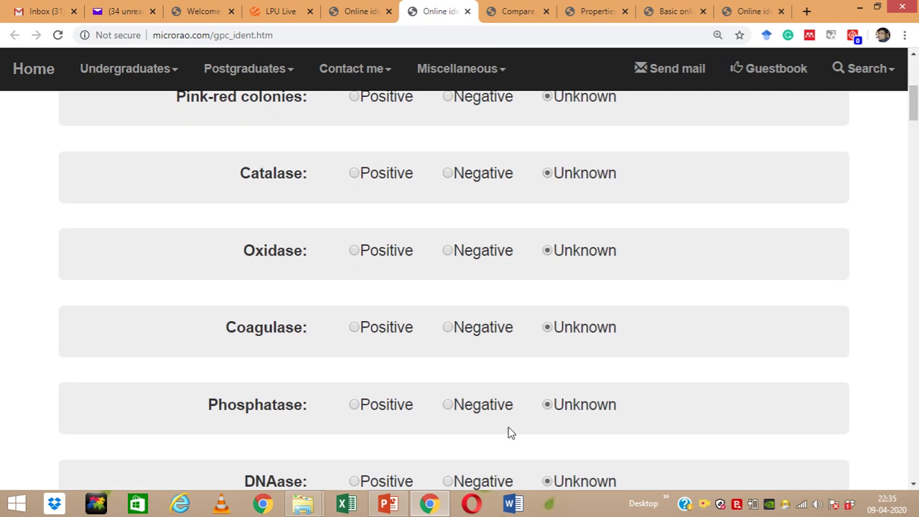
- Check the Example 2 table in PowerPoint and mark Coagulase as Positive and Oxidase as Negative in Chrome
left_click(389, 503)
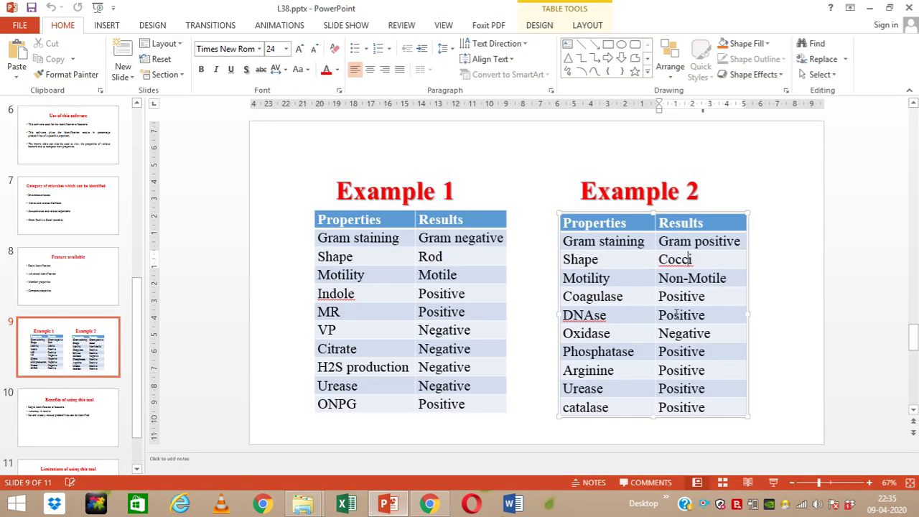
left_click_drag(623, 301, 716, 311)
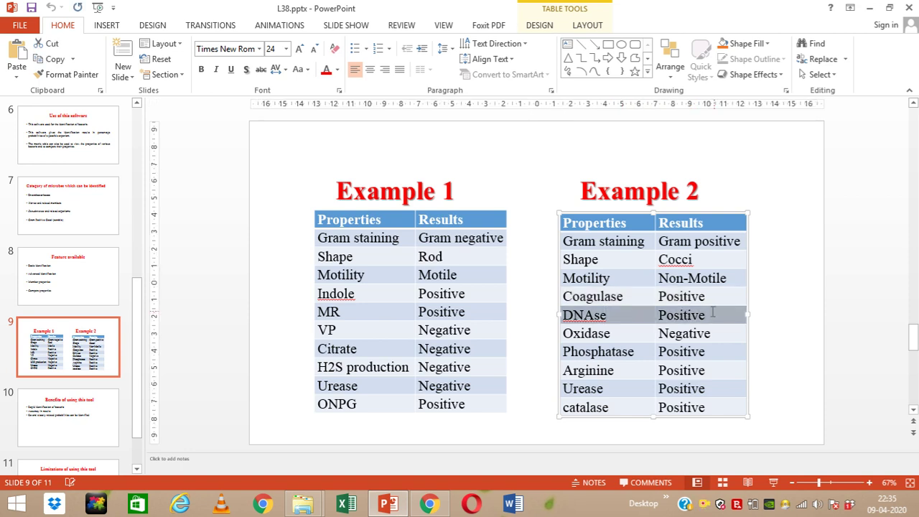
left_click_drag(607, 334, 701, 335)
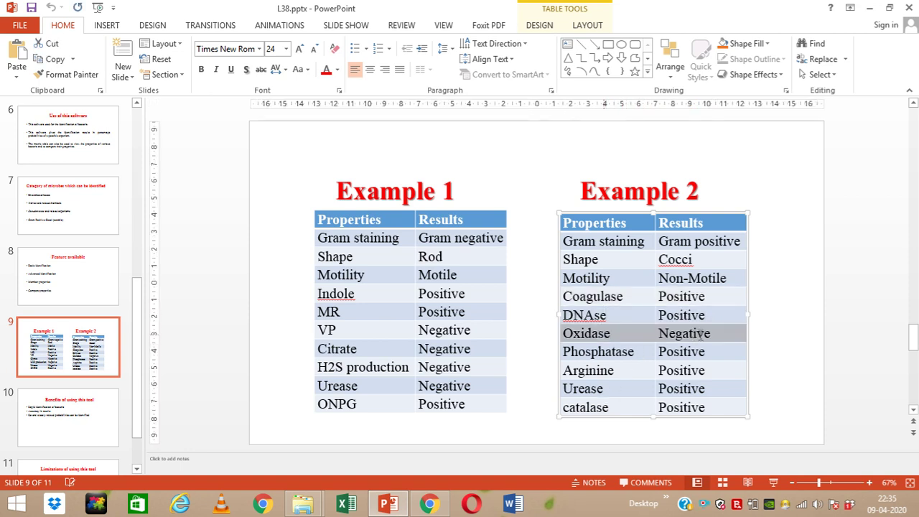
left_click(428, 504)
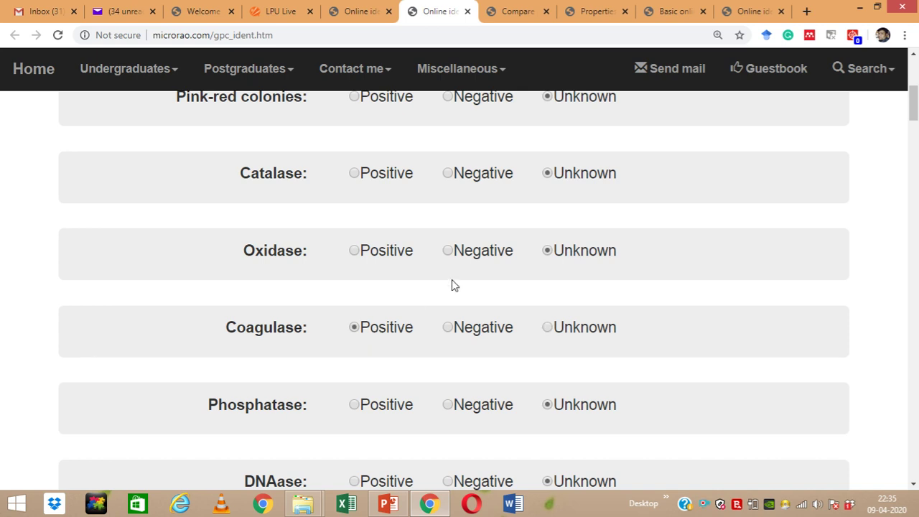
left_click(484, 255)
- Recheck the Example 2 results in PowerPoint and mark the DNAase test as Positive in Chrome
left_click(431, 504)
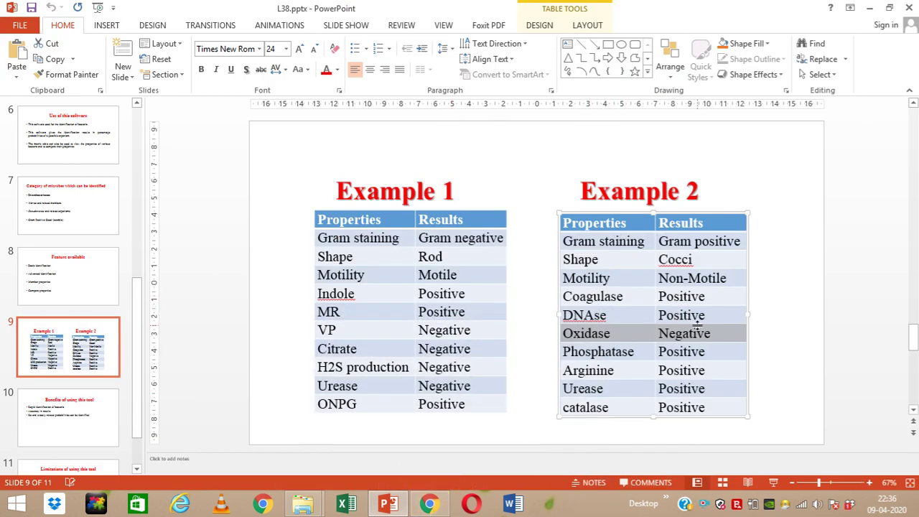
left_click(429, 500)
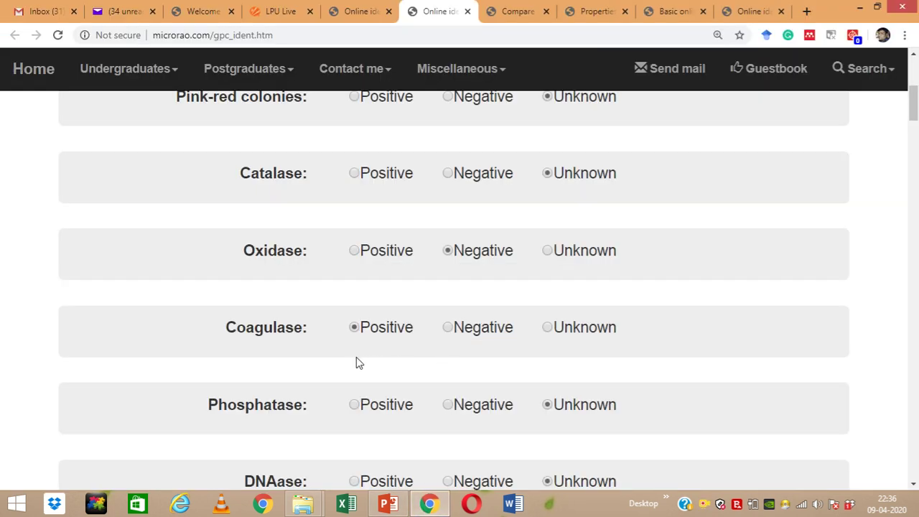
left_click_drag(913, 105, 913, 124)
left_click(390, 312)
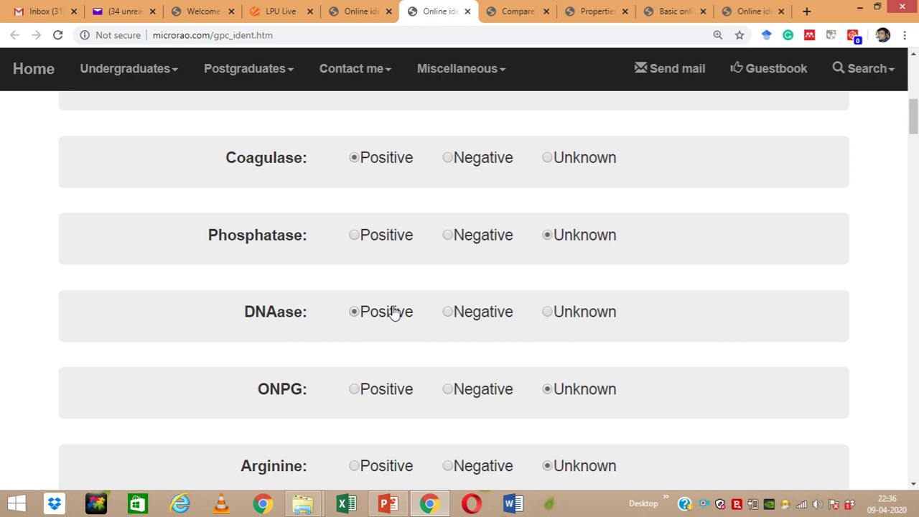
- Check Example 2 in PowerPoint again and mark the Phosphatase and Arginine tests as Positive in Chrome
left_click(406, 502)
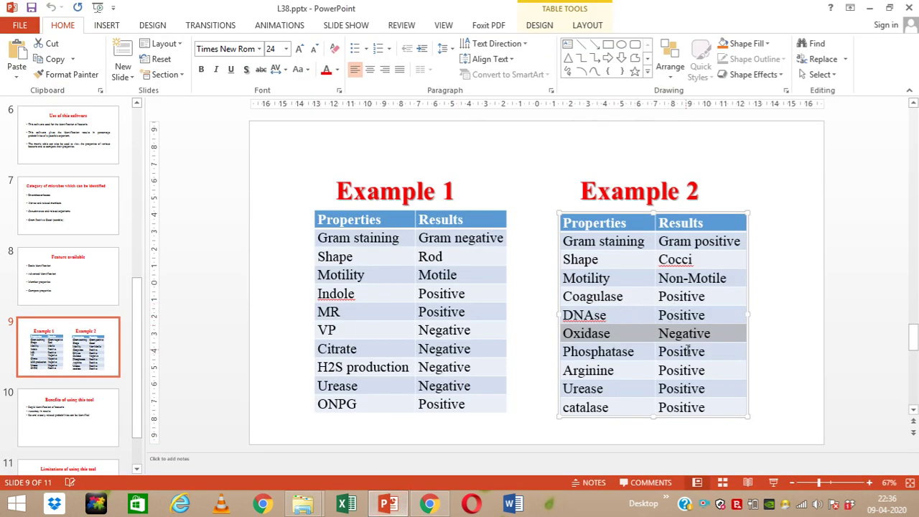
left_click(428, 504)
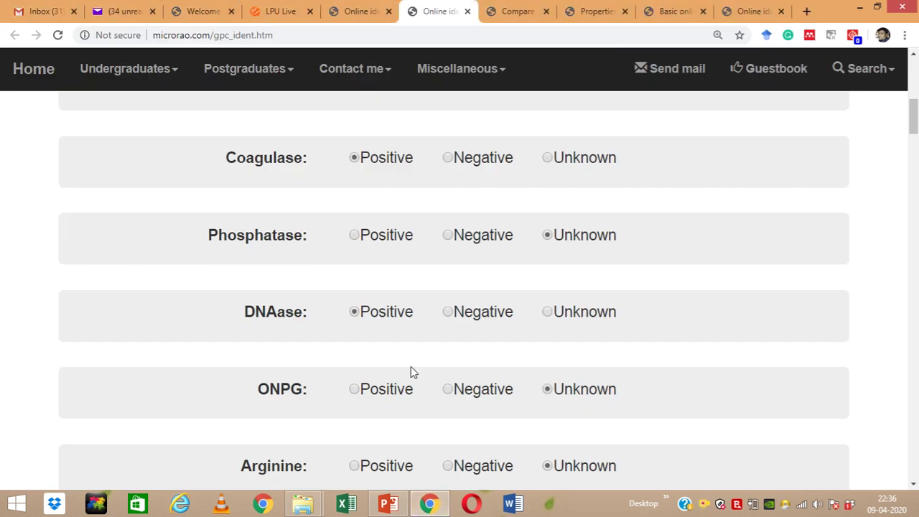
left_click(396, 237)
left_click(429, 505)
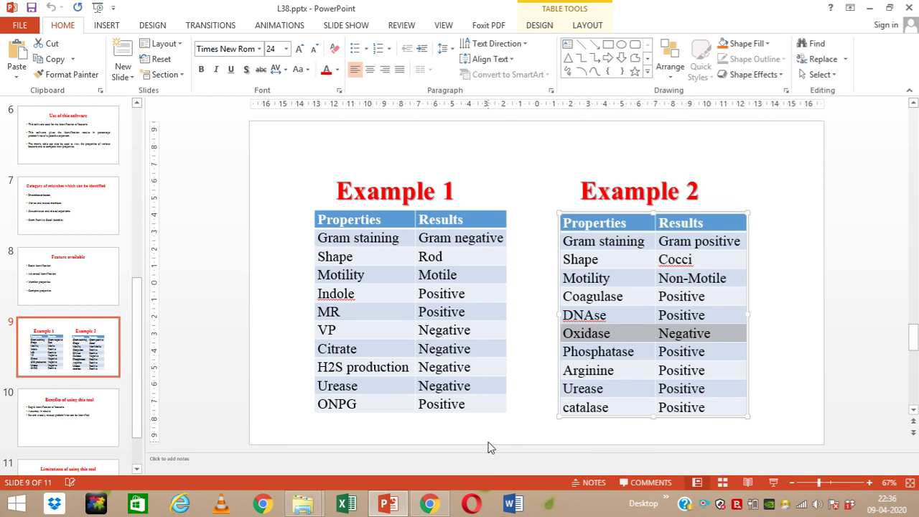
left_click(429, 505)
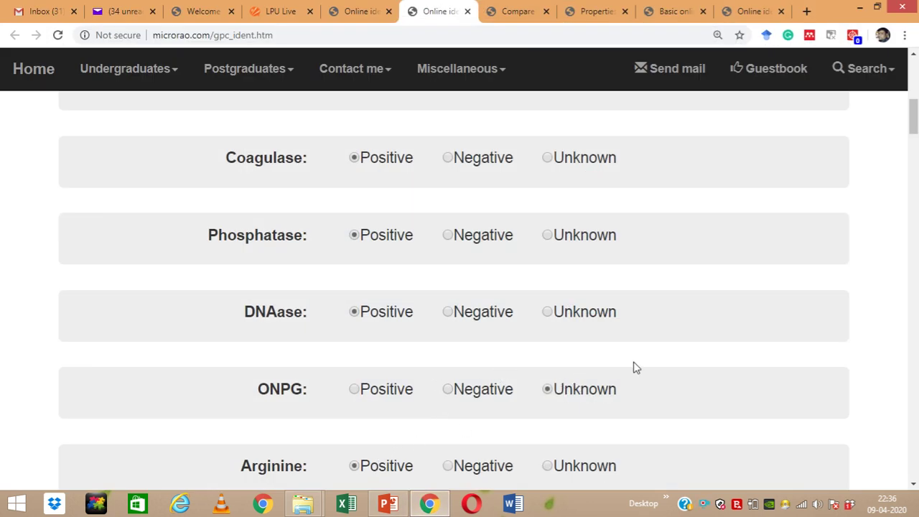
- Mark the Urease test as Positive in the Gram Positive Cocci identification form
left_click(916, 170)
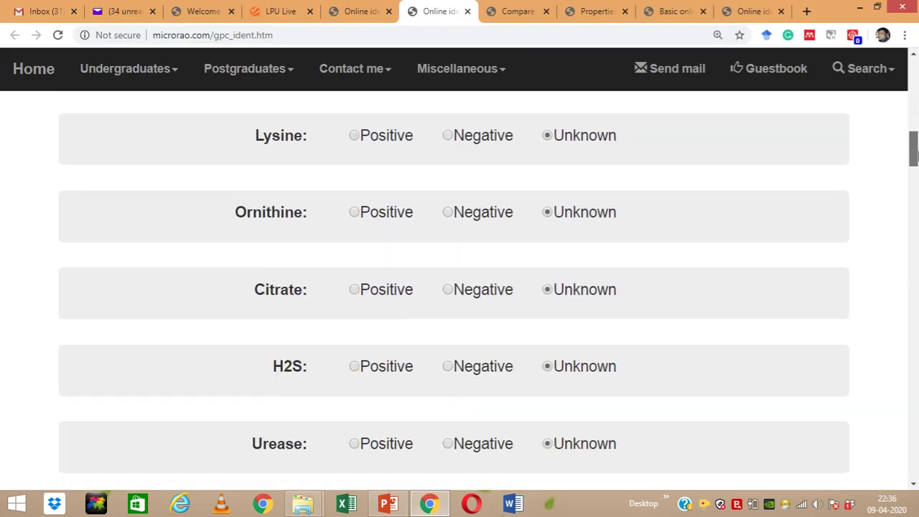
left_click_drag(916, 169, 916, 171)
left_click(385, 266)
- Check the remaining Example 2 results in PowerPoint and mark the Catalase test as Positive in Chrome
left_click(393, 500)
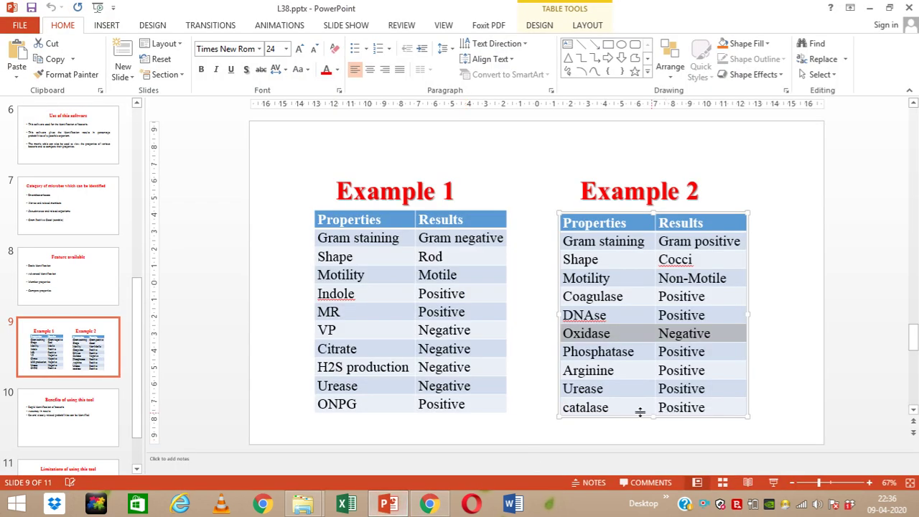
left_click(391, 502)
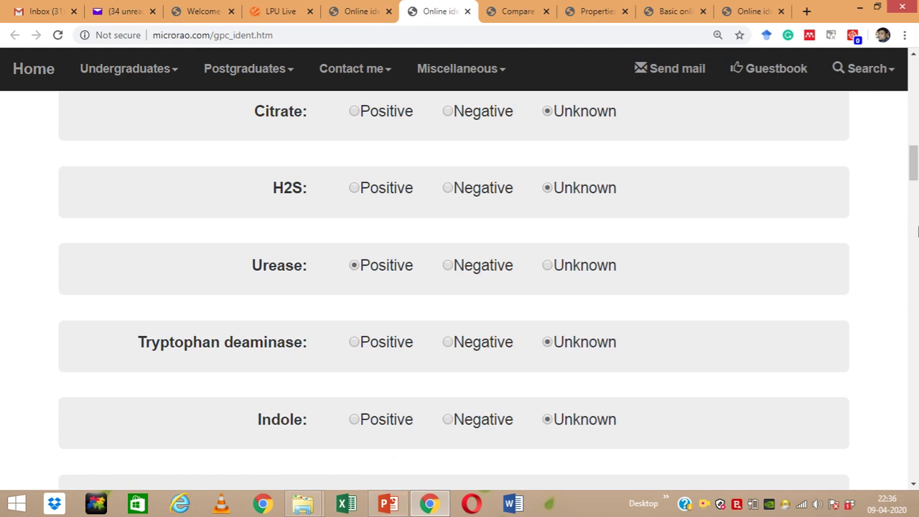
left_click_drag(914, 170, 913, 105)
left_click(393, 264)
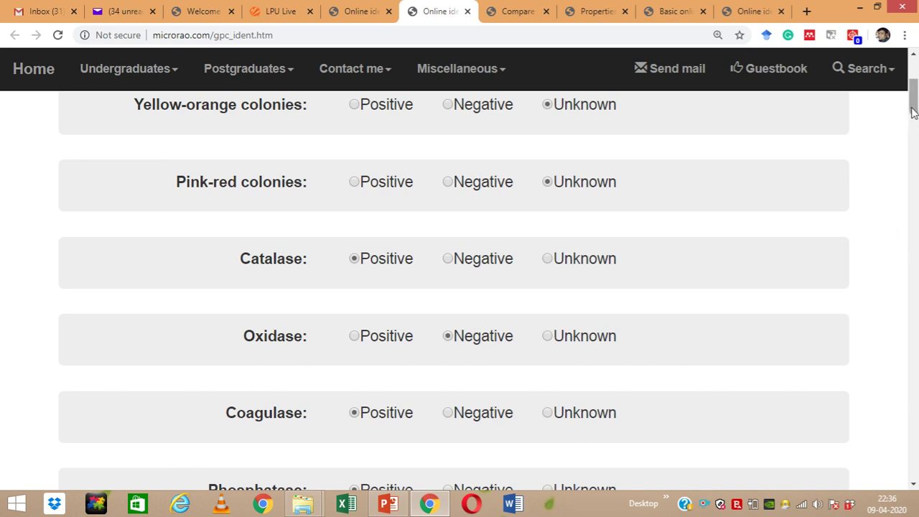
- Start the identification with the entered Example 2 test results and bring up the list of probable organisms
left_click_drag(913, 111, 914, 435)
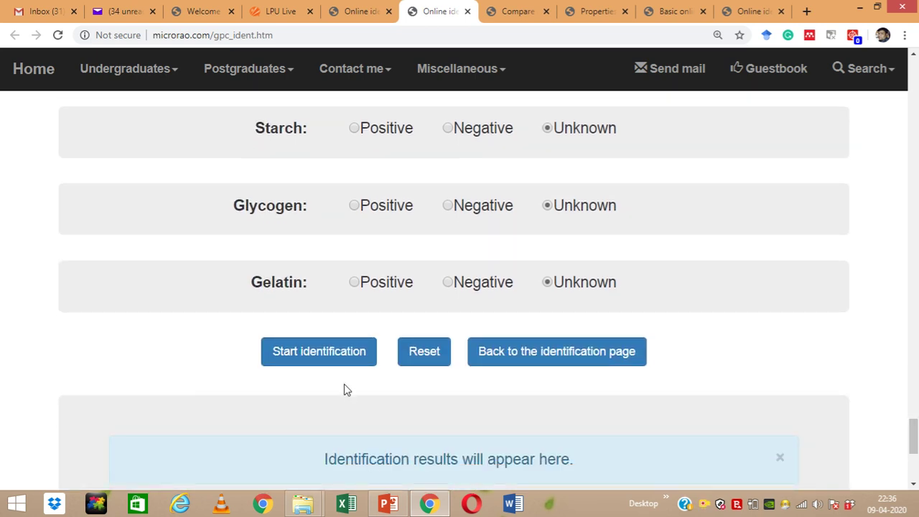
left_click(314, 357)
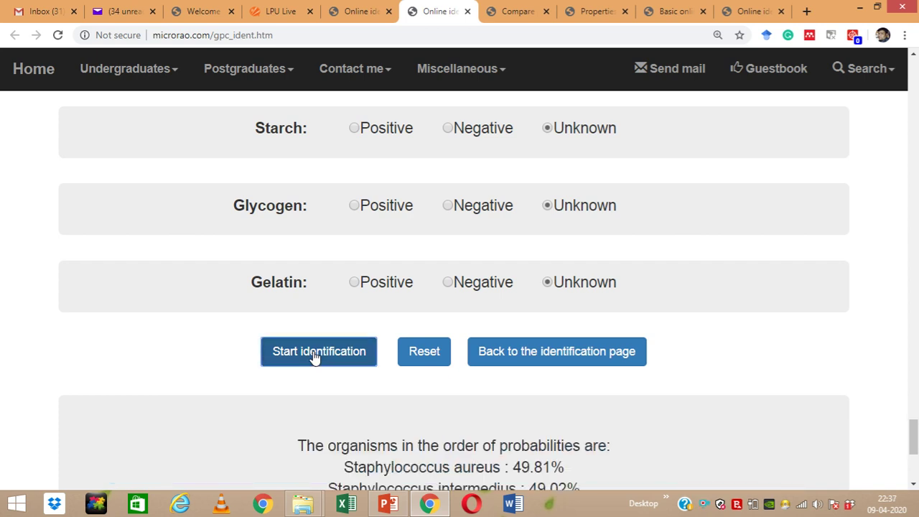
left_click_drag(914, 424, 913, 435)
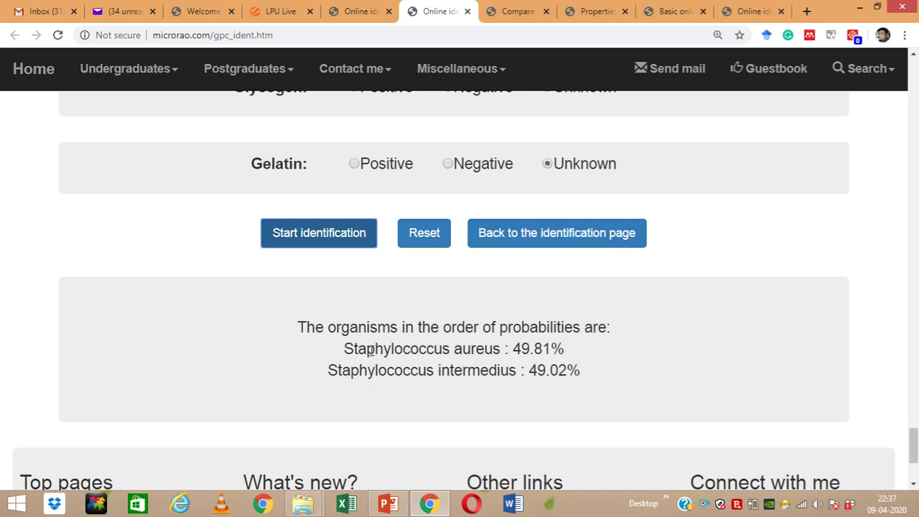
- Examine the identification results, highlighting the Staphylococcus aureus and Staphylococcus intermedius entries to compare their names and probabilities
left_click_drag(345, 350, 514, 352)
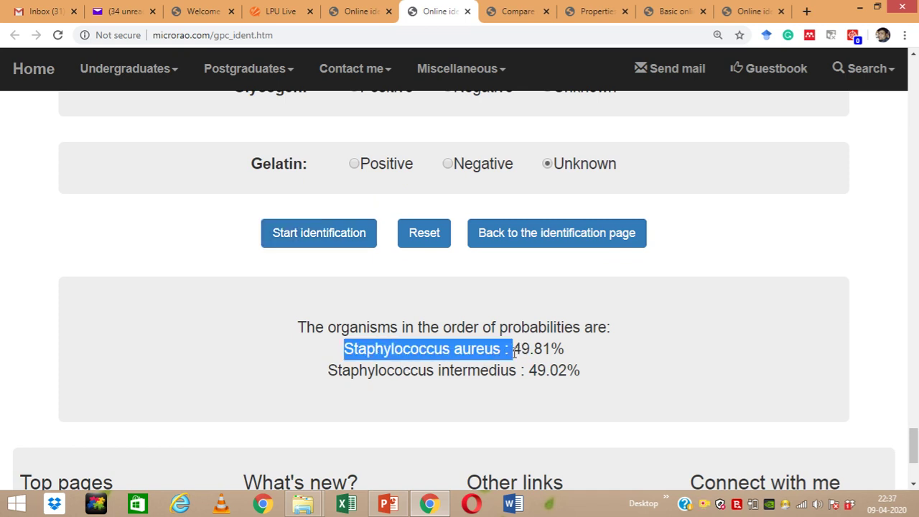
left_click(472, 363)
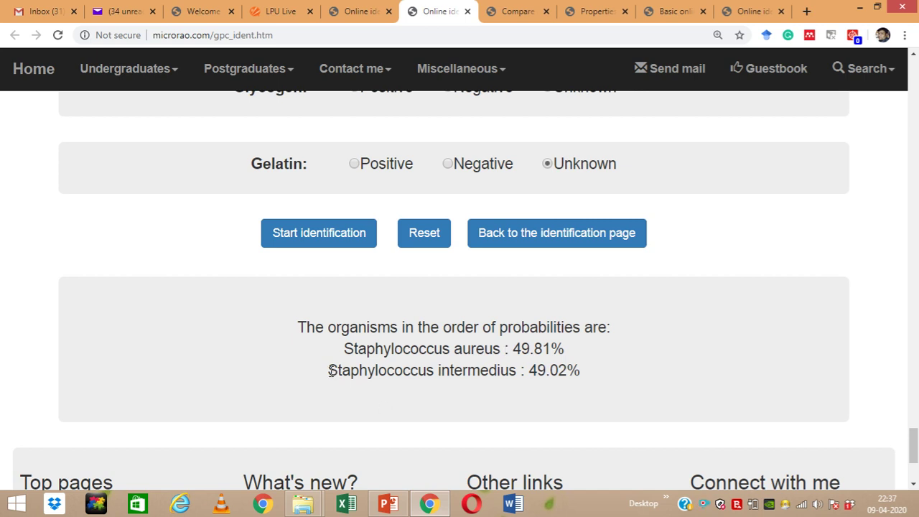
left_click_drag(330, 371, 517, 371)
left_click(450, 382)
left_click_drag(441, 372, 509, 371)
left_click(518, 407)
left_click_drag(344, 348, 590, 354)
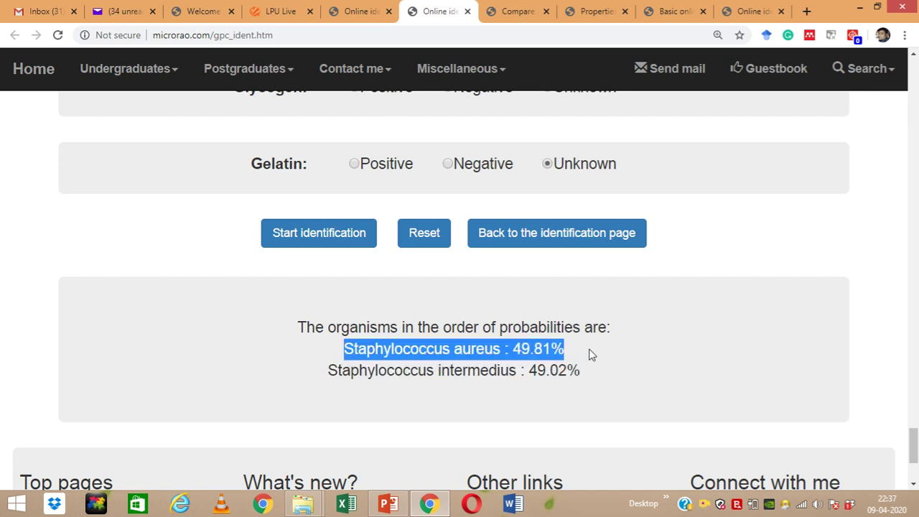
right_click(585, 351)
left_click(579, 348)
left_click(354, 350)
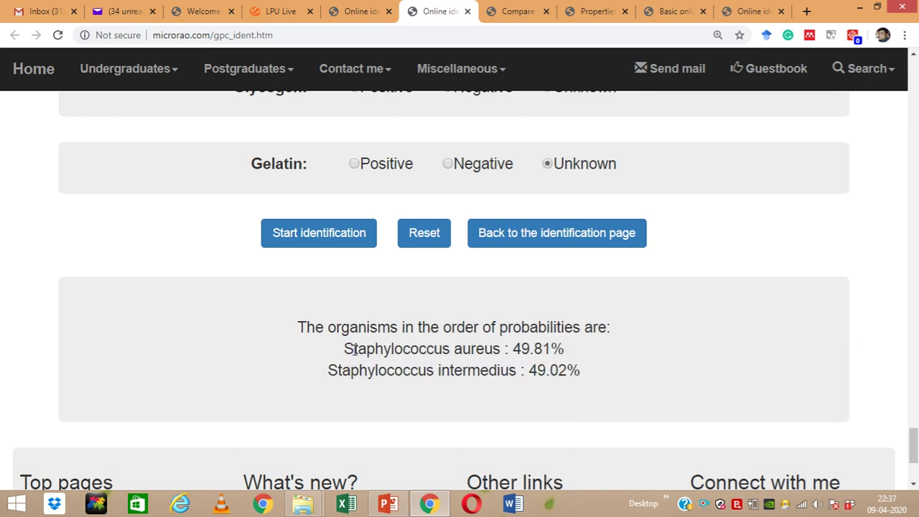
left_click_drag(344, 348, 581, 347)
right_click(582, 346)
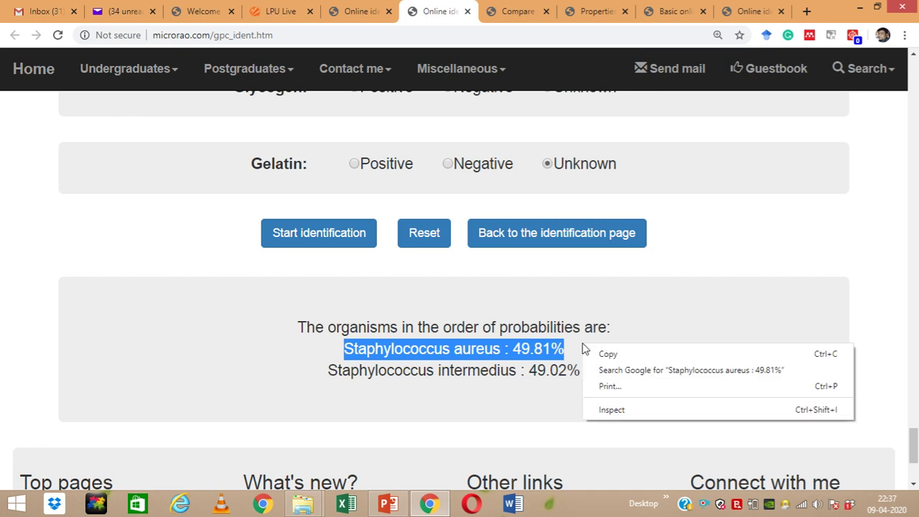
left_click(513, 399)
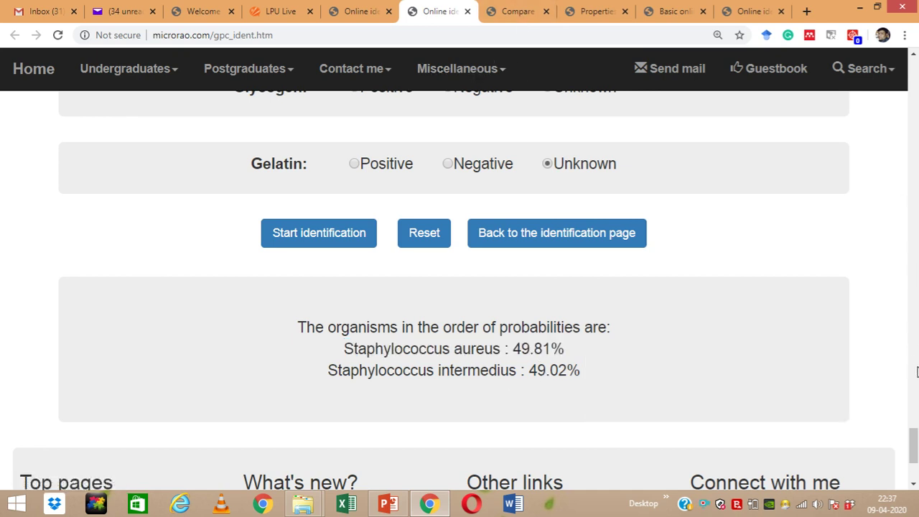
- Return to the overview page of online identification tools at the Gram Positive Cocci (aerobic) section
left_click(353, 11)
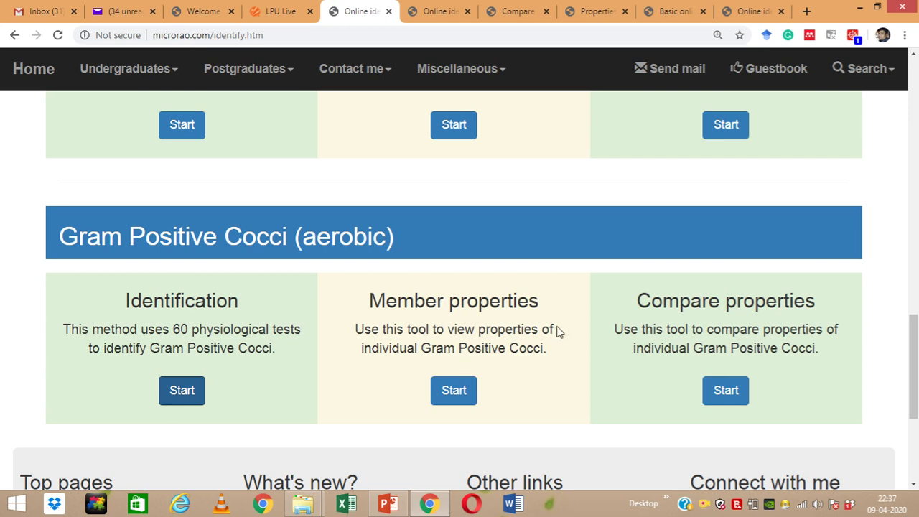